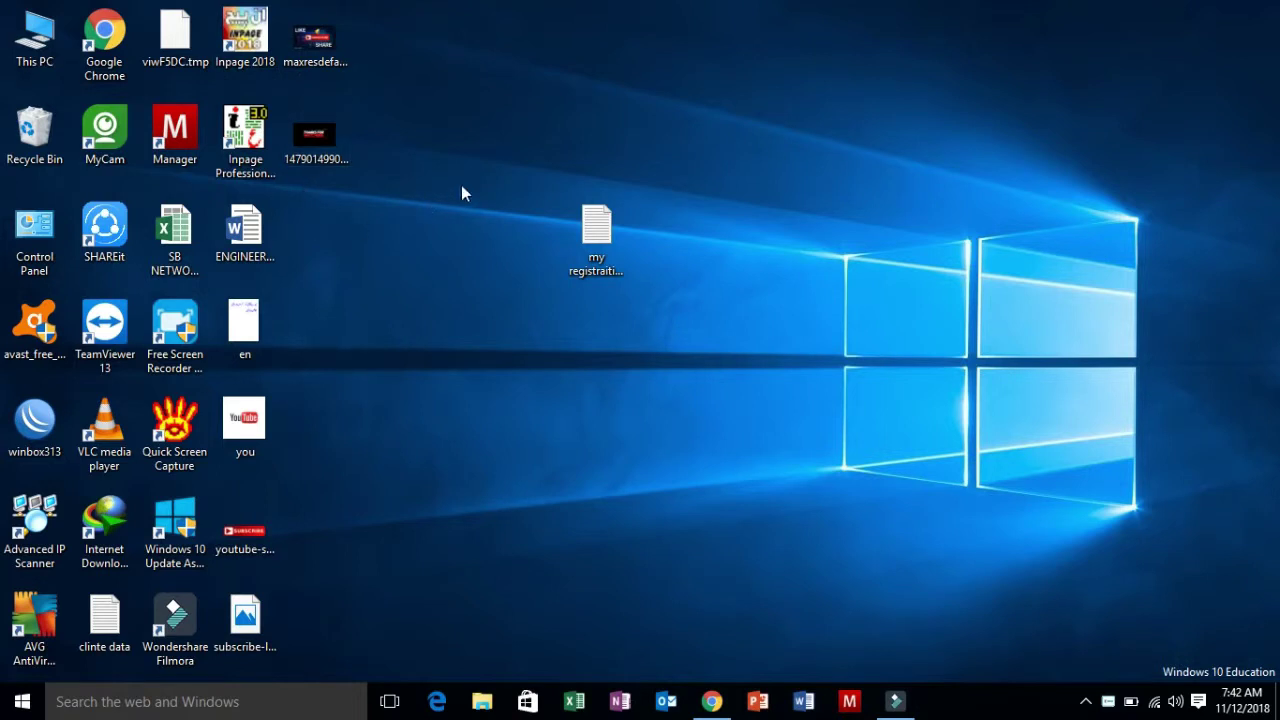
Open the Compressed folder inside Downloads.
double_click(24, 57)
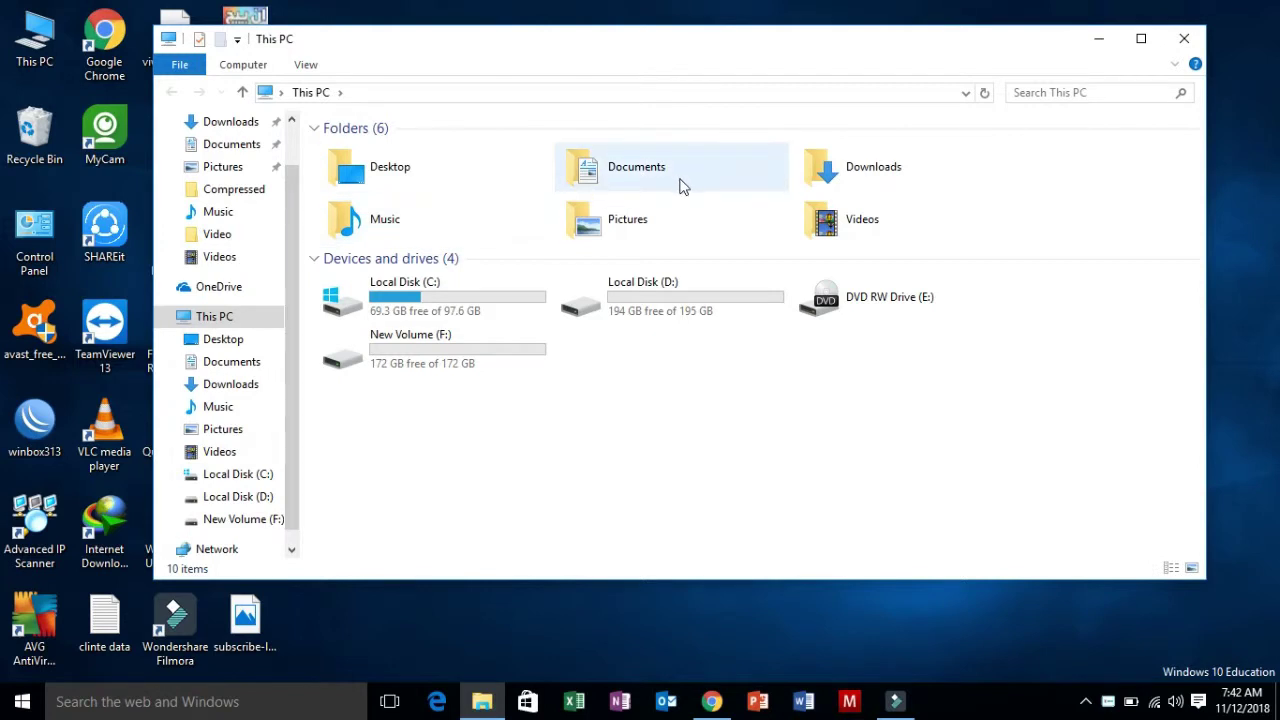
double_click(823, 167)
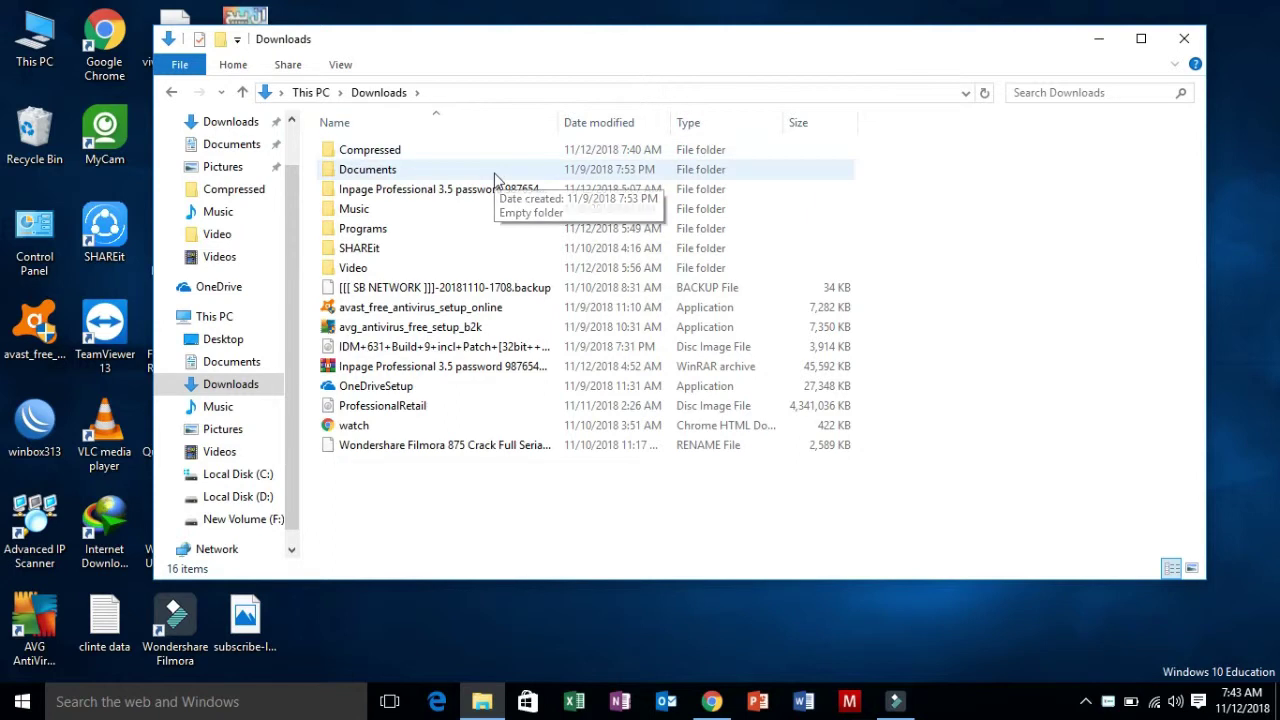
double_click(483, 152)
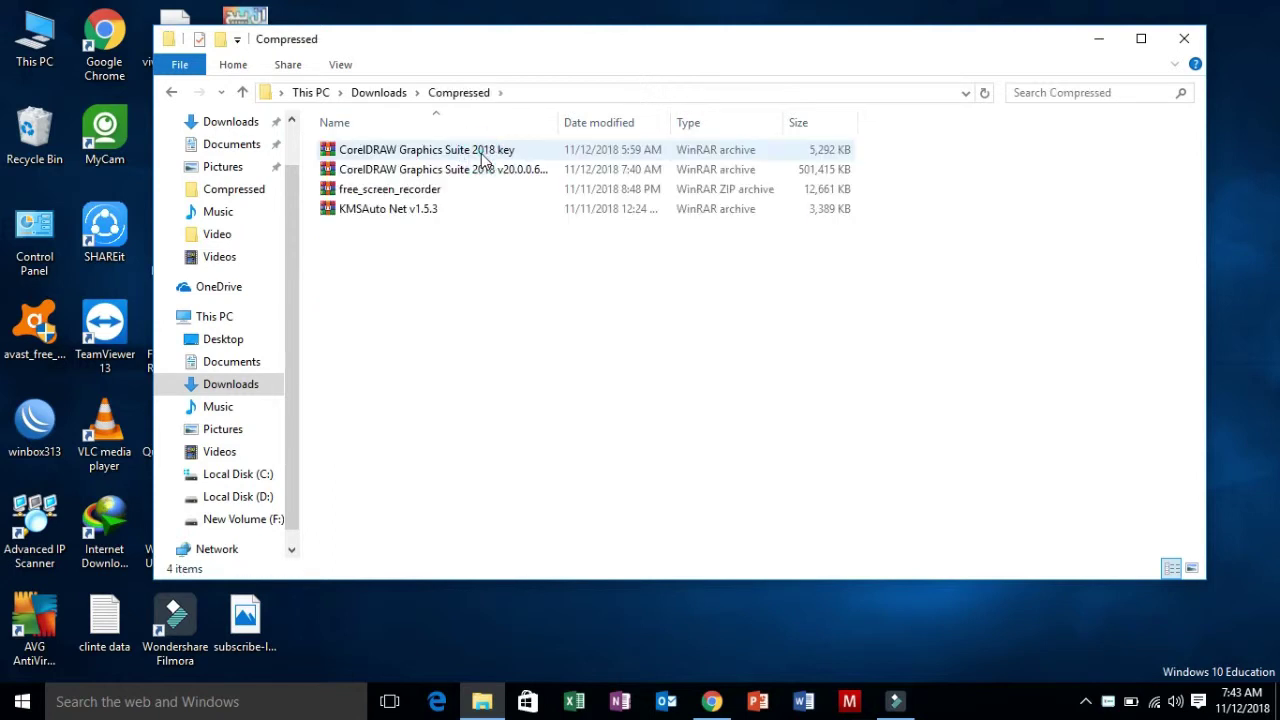
Extract the CorelDRAW Graphics Suite 2018 v20.0.0.633 Retail archive to the Desktop.
click(475, 174)
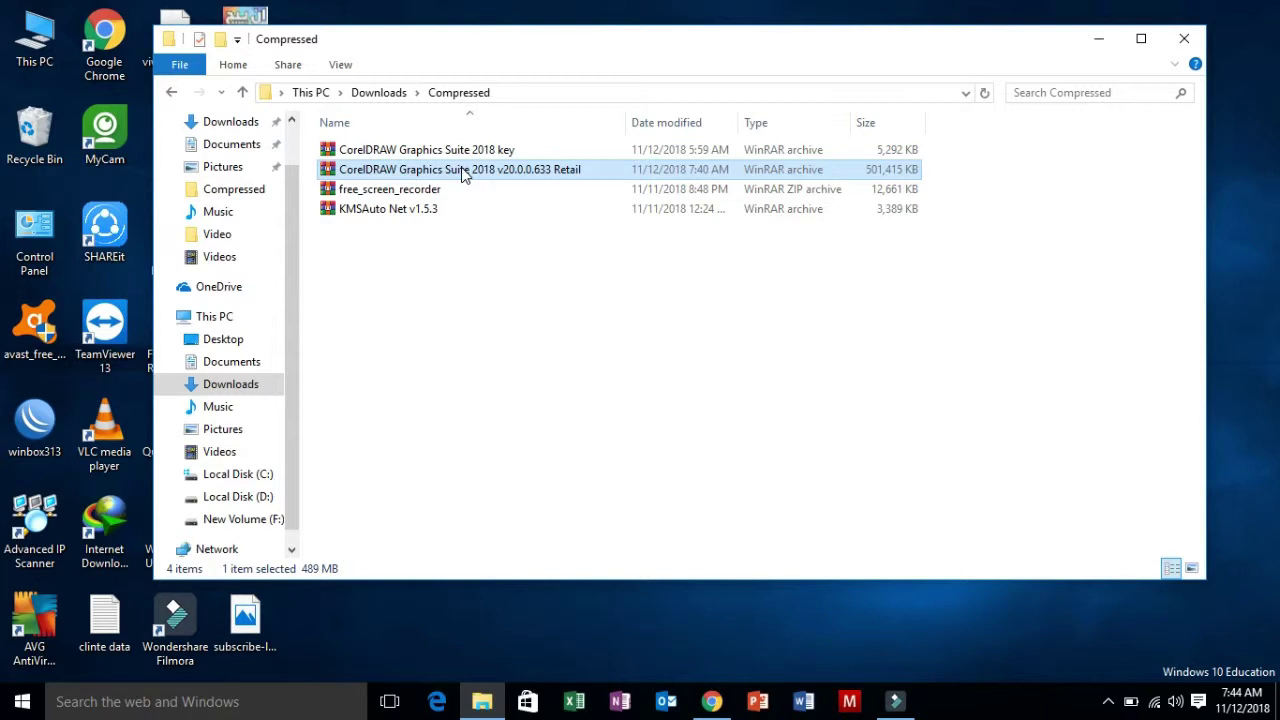
right_click(463, 174)
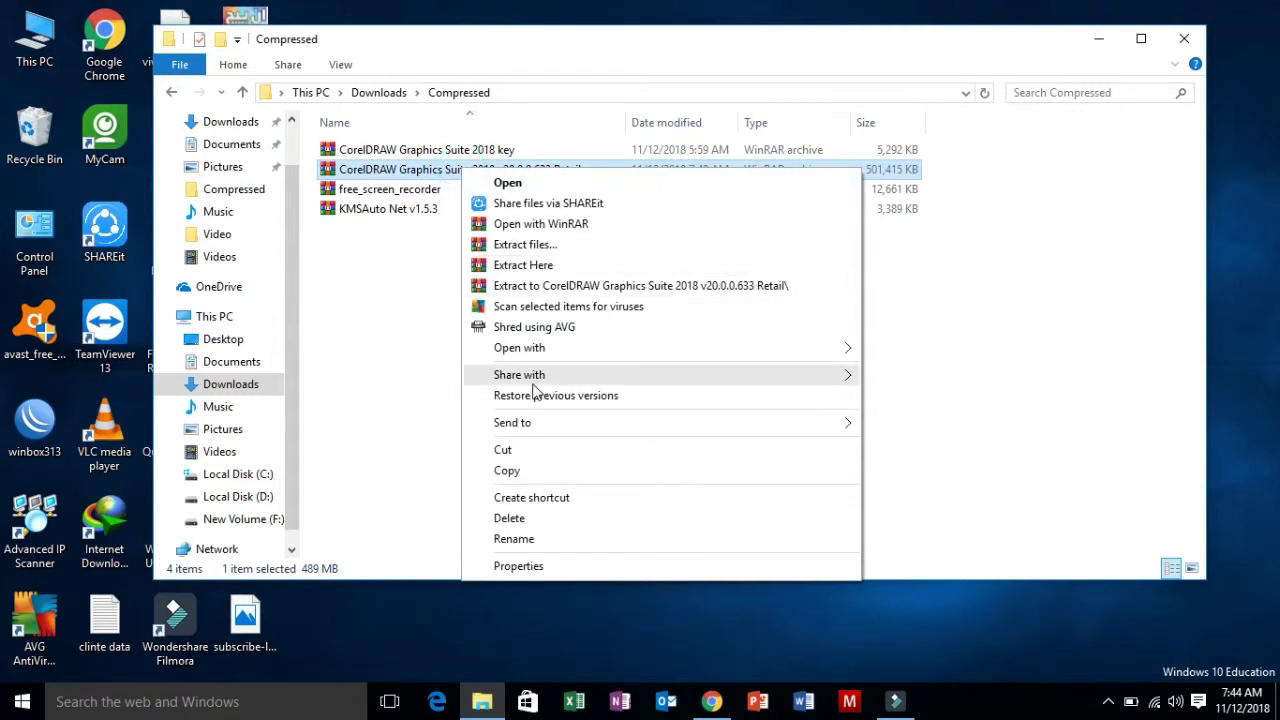
click(553, 246)
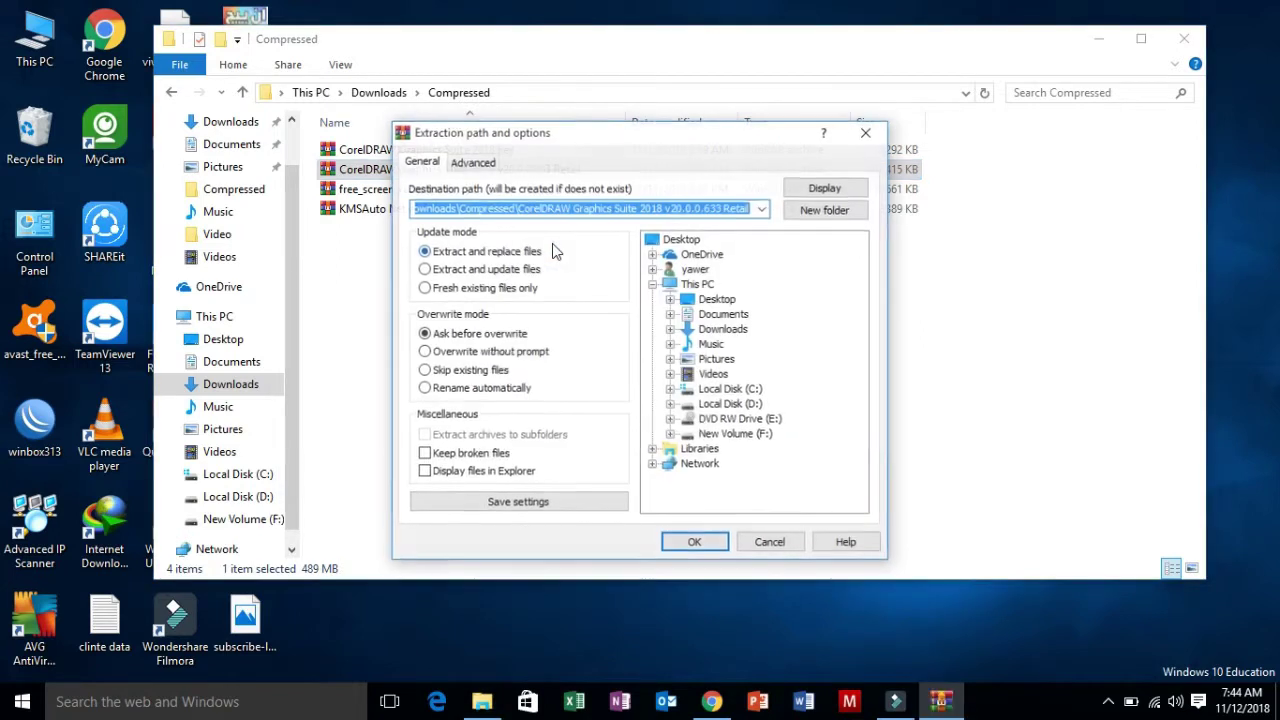
click(674, 241)
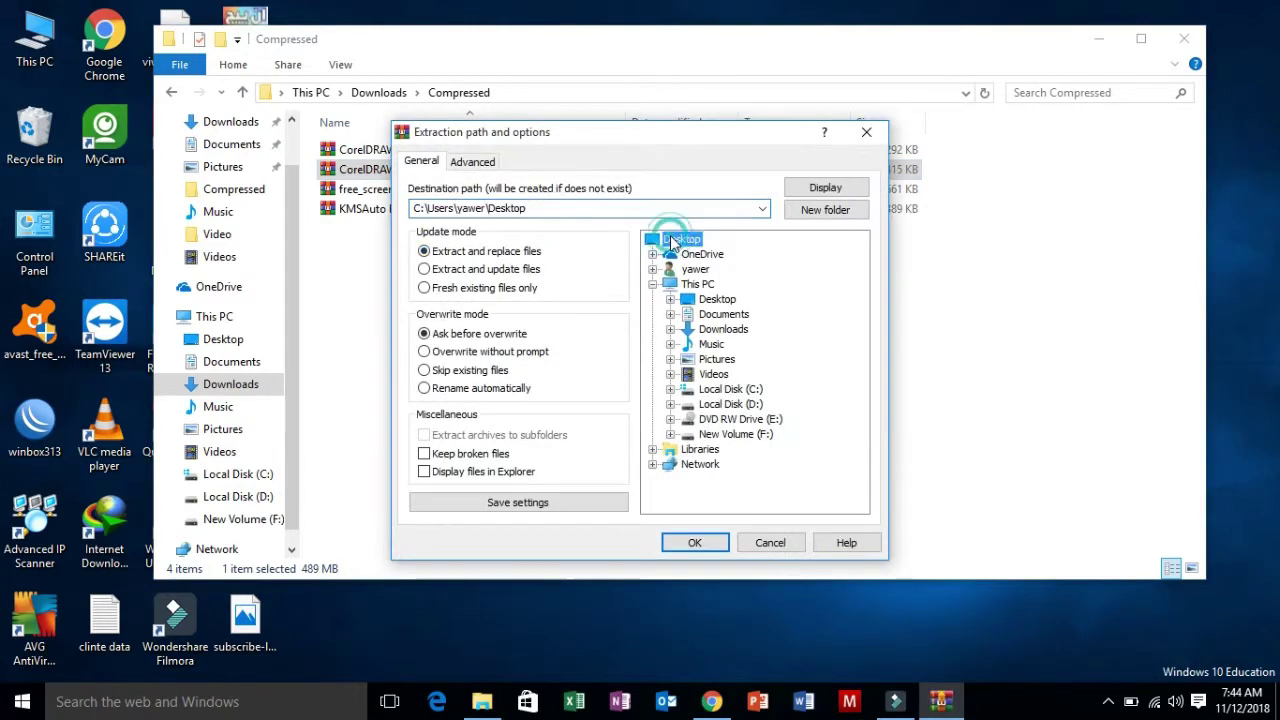
click(700, 545)
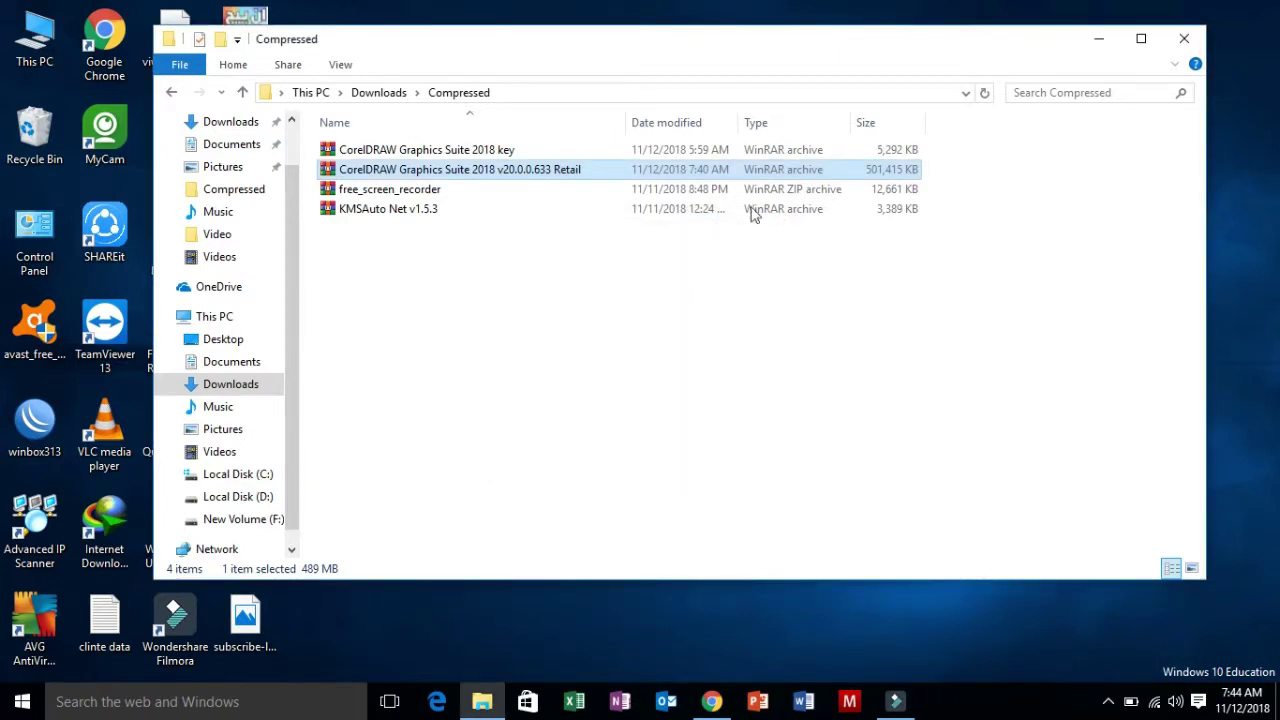
Run the Setup application from the desktop's Setup folder and choose English as the installation wizard language.
click(1097, 40)
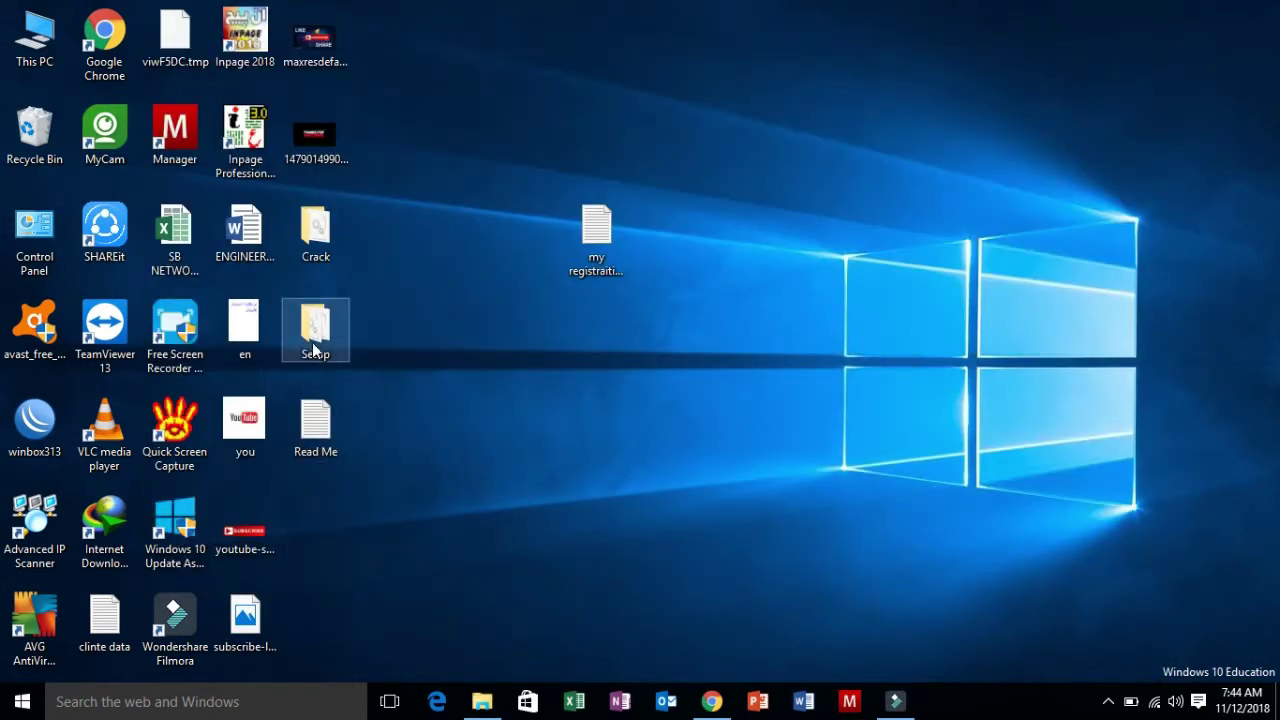
double_click(315, 345)
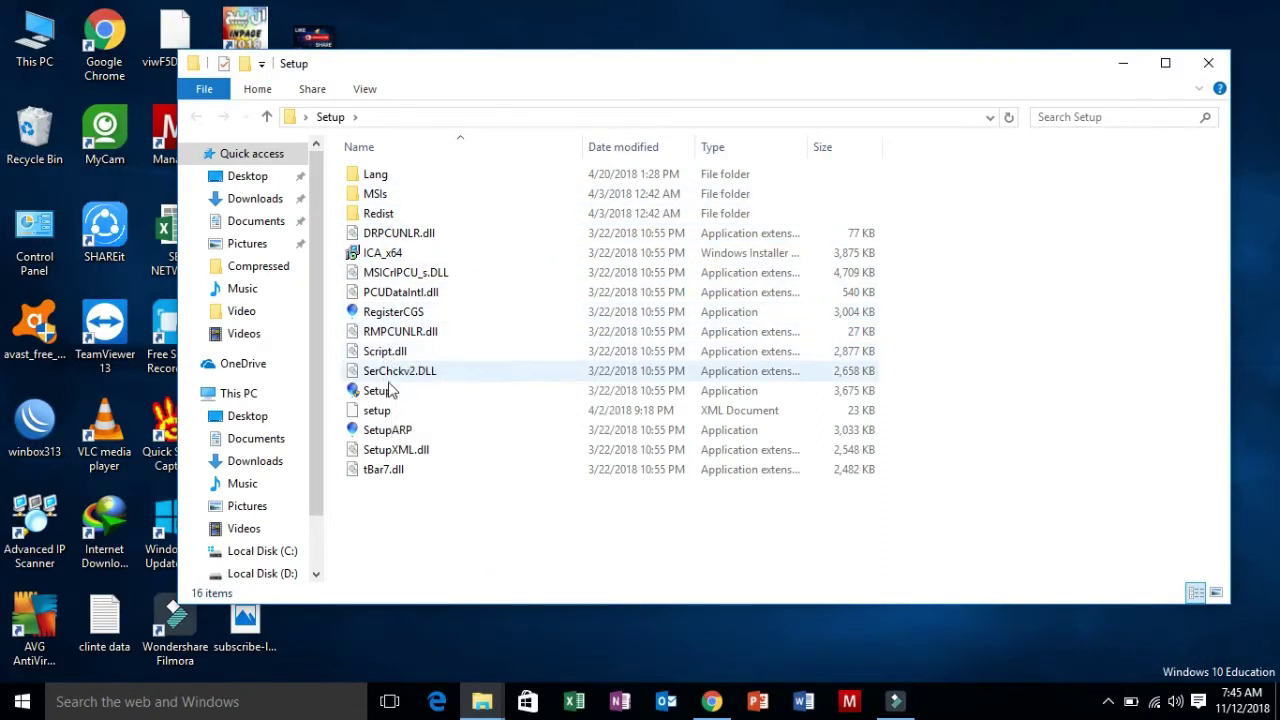
double_click(397, 393)
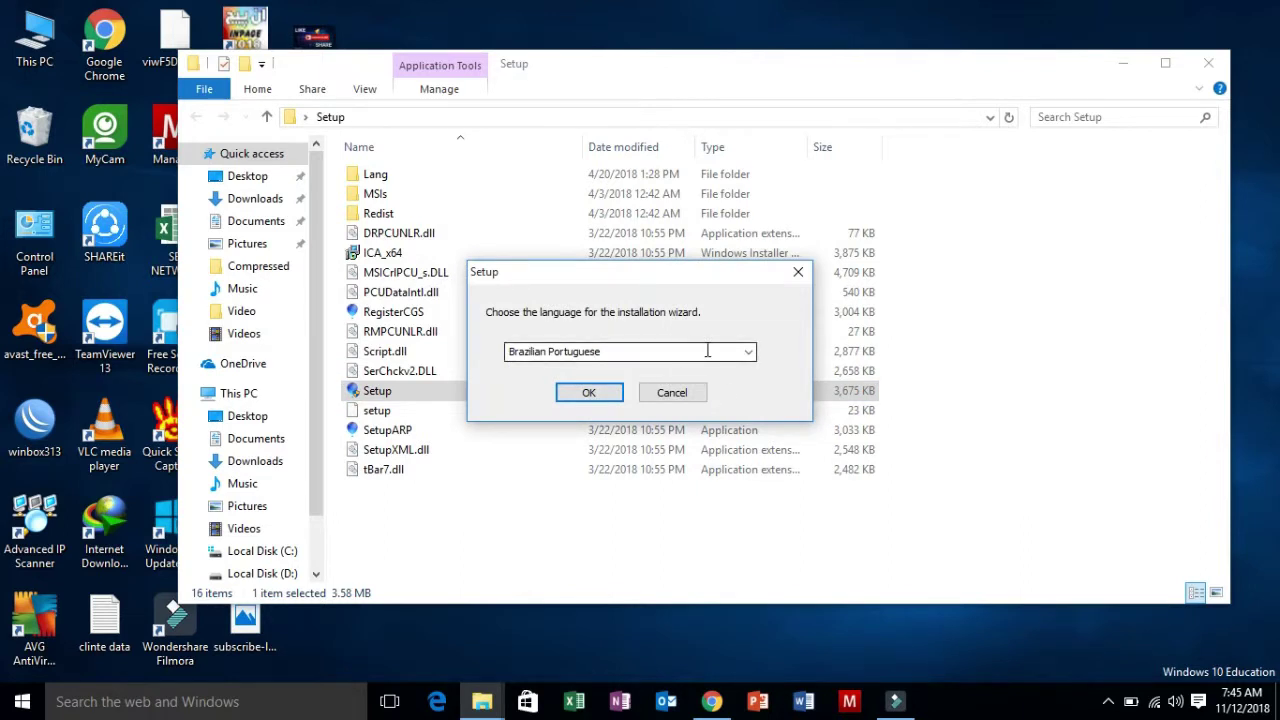
click(748, 353)
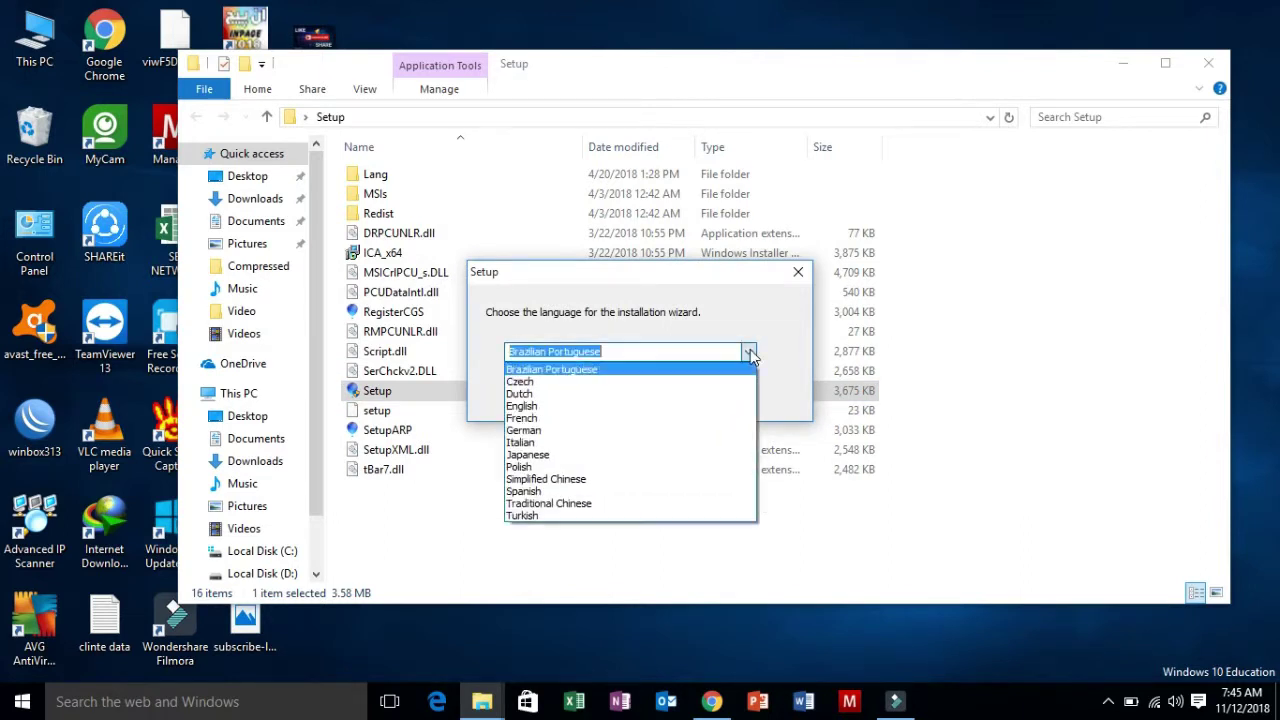
click(726, 407)
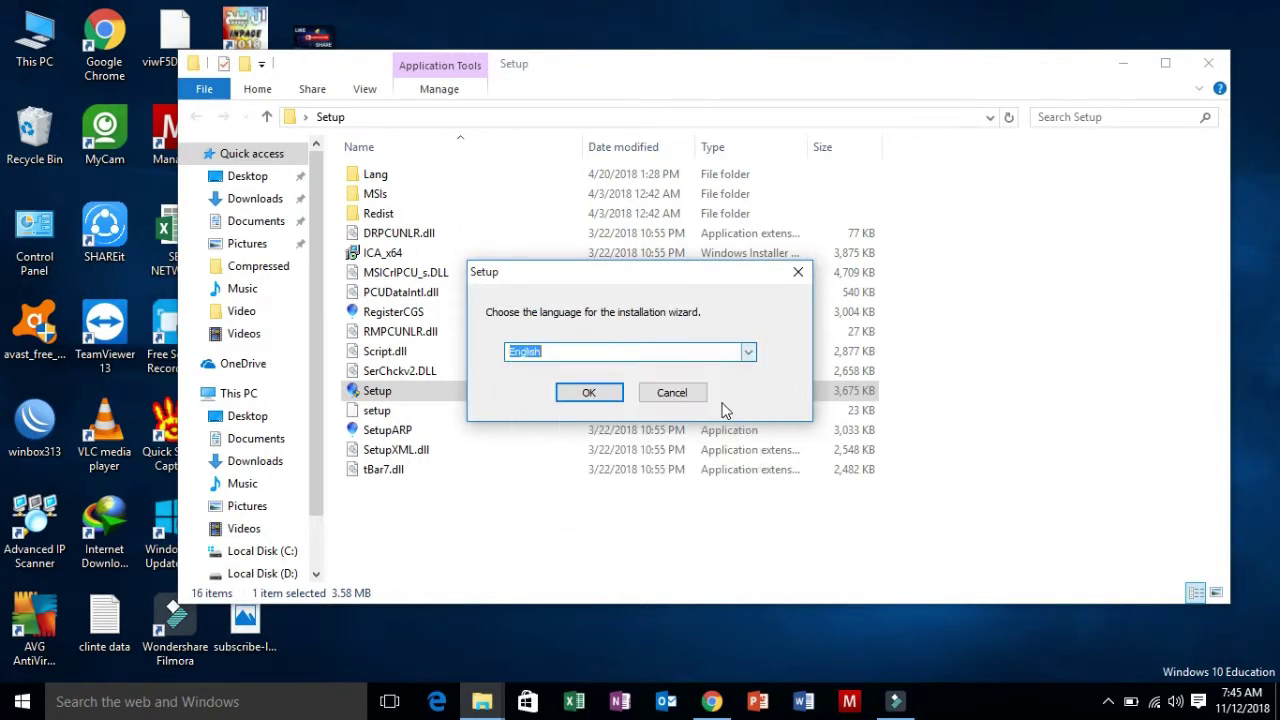
click(586, 398)
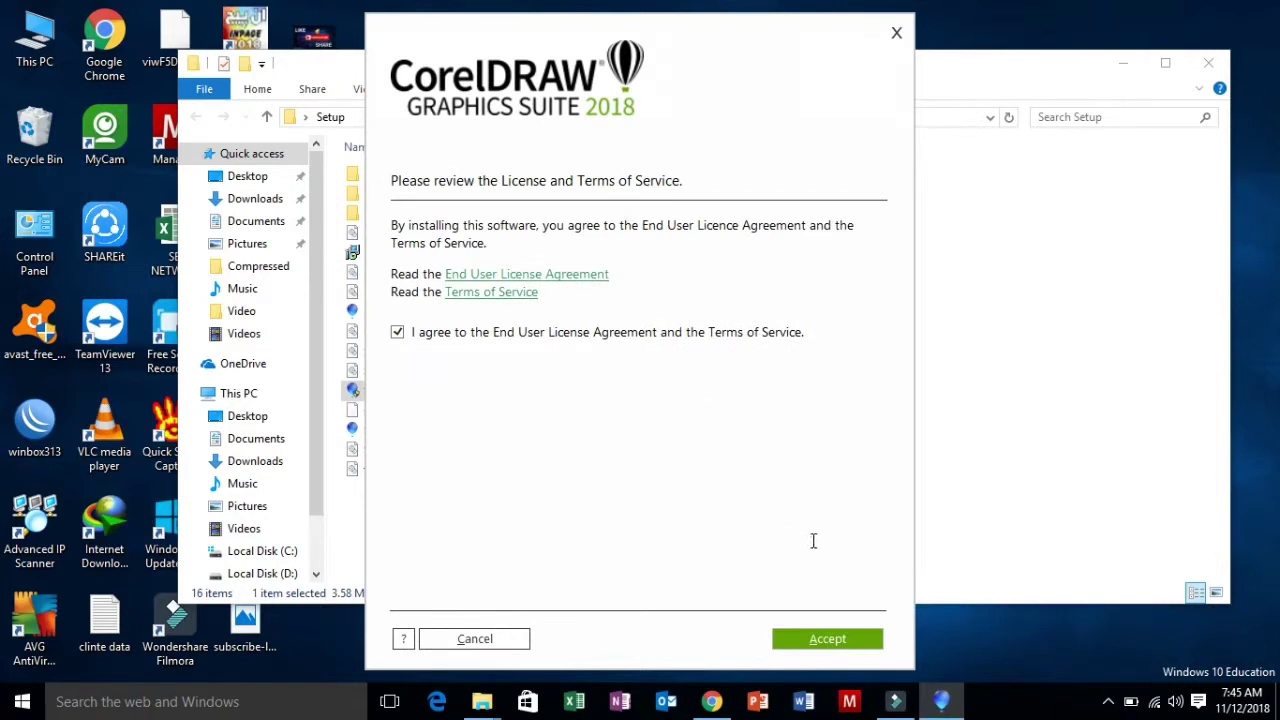
Accept the End User License Agreement and Terms of Service and start a Typical Installation.
click(397, 333)
click(397, 333)
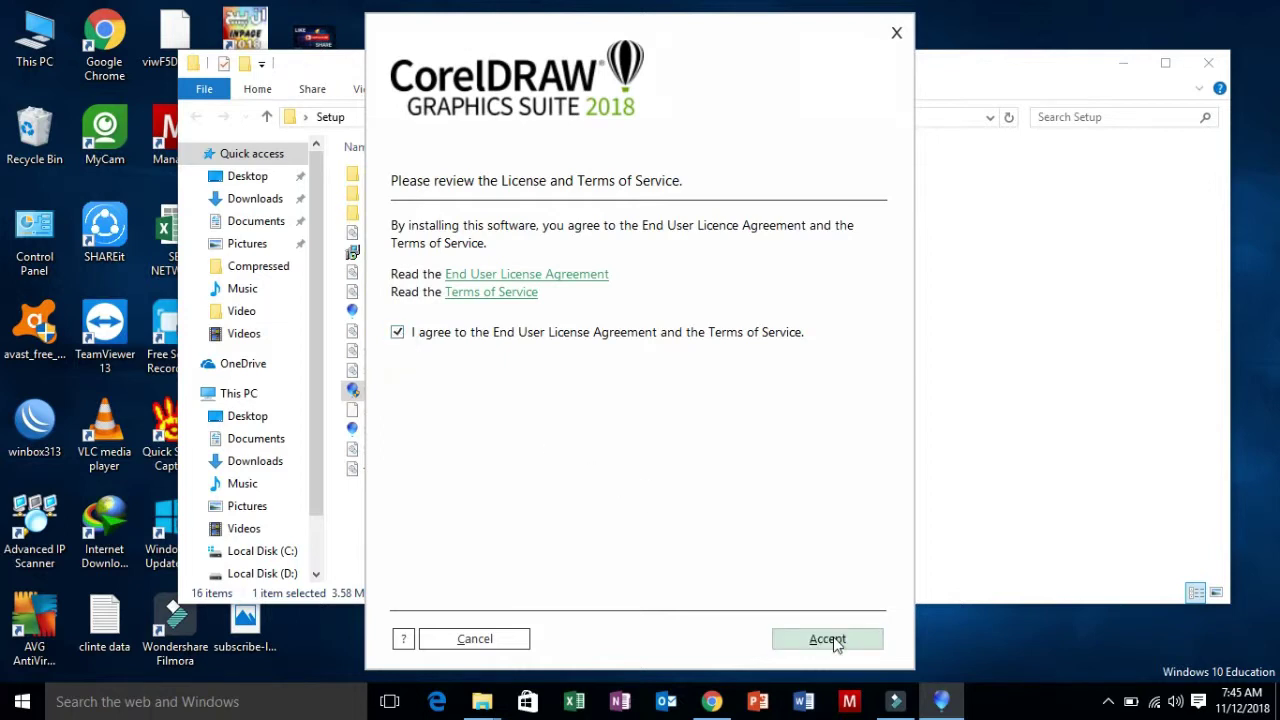
click(829, 640)
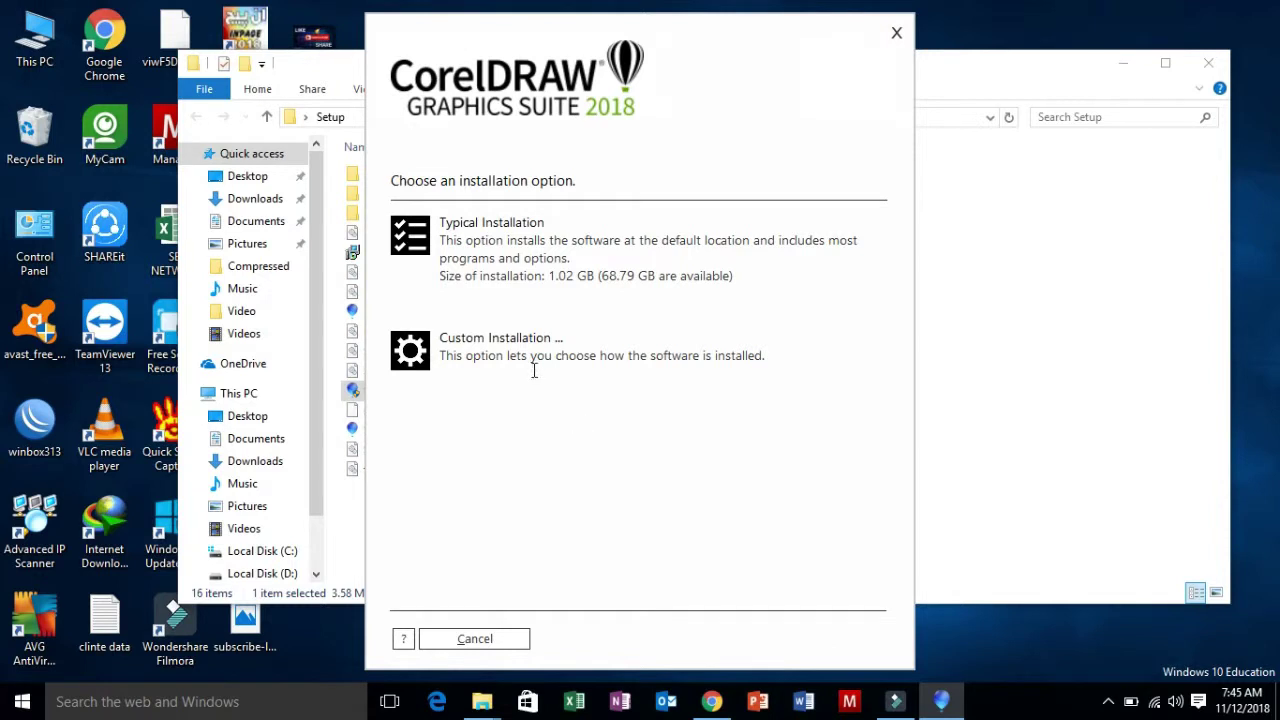
click(423, 245)
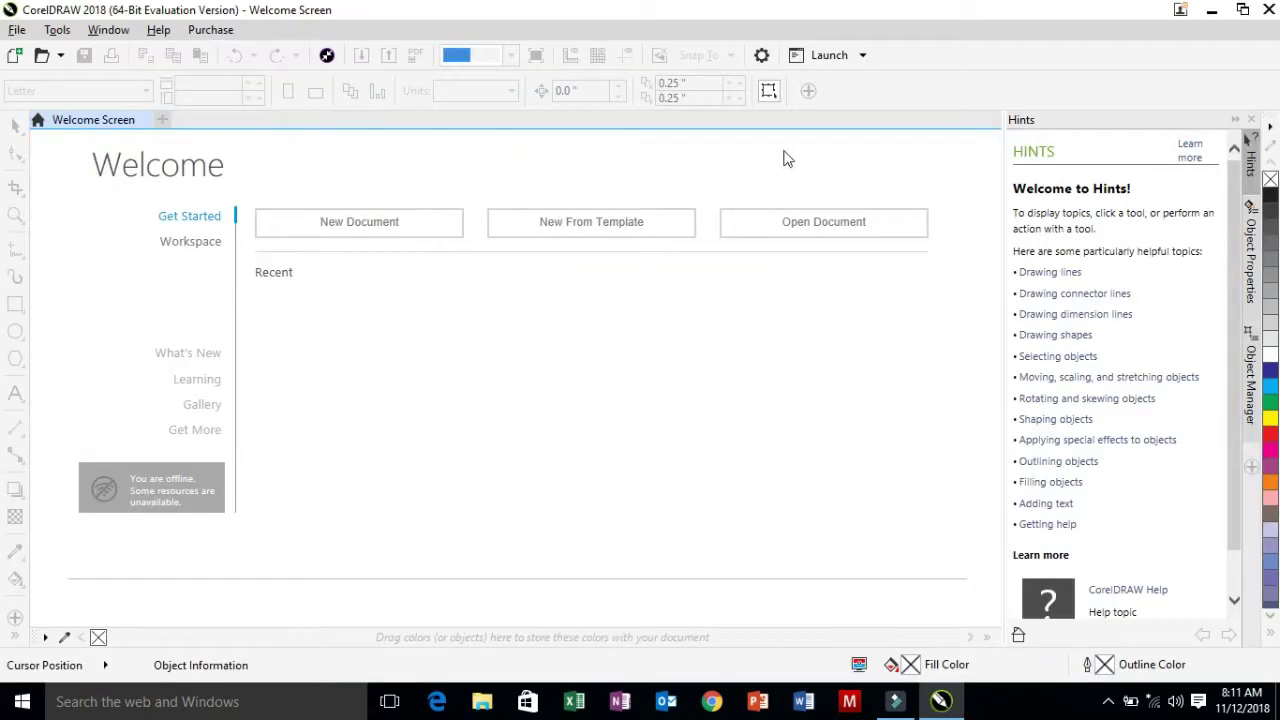
Close the CorelDRAW 2018 program.
click(1266, 10)
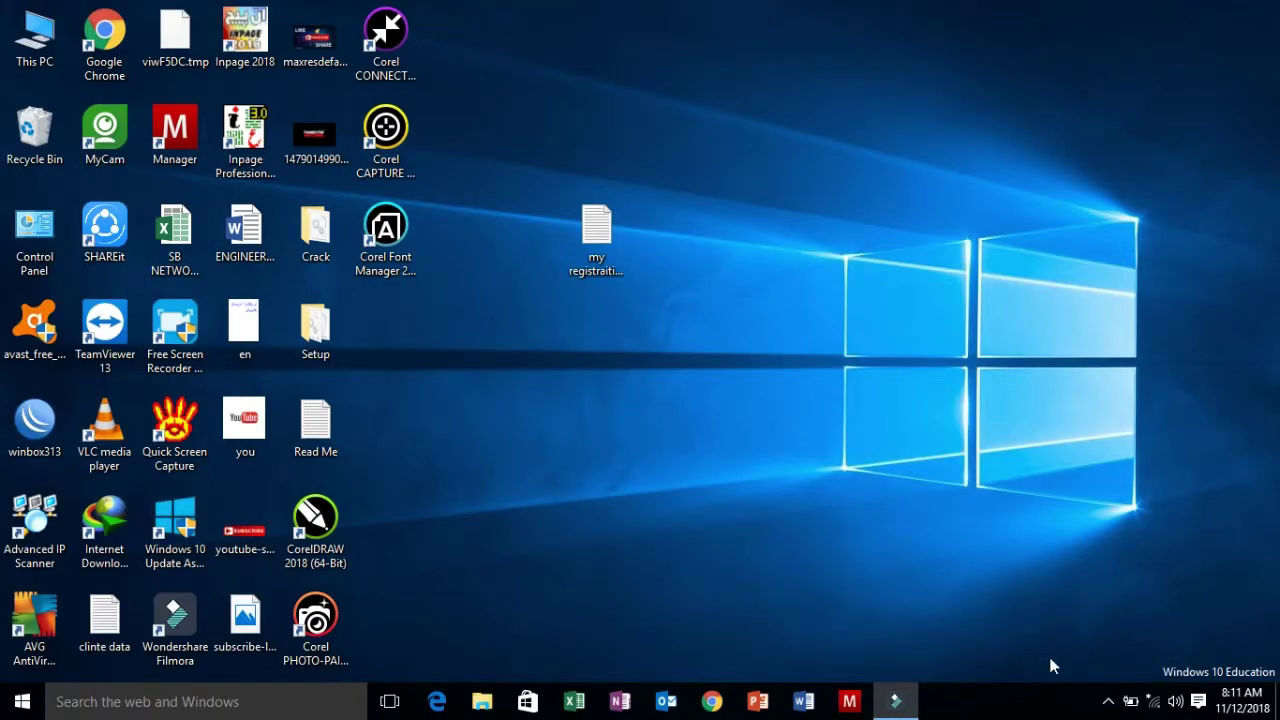
click(1108, 701)
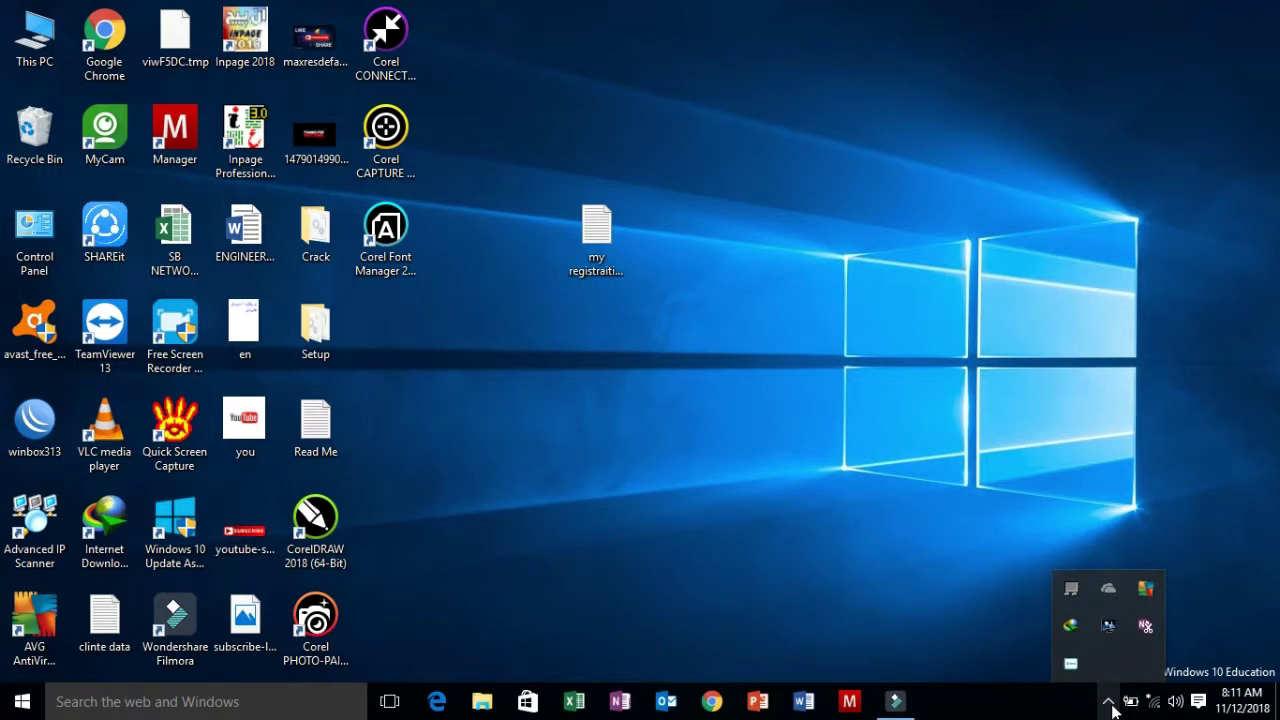
right_click(1071, 660)
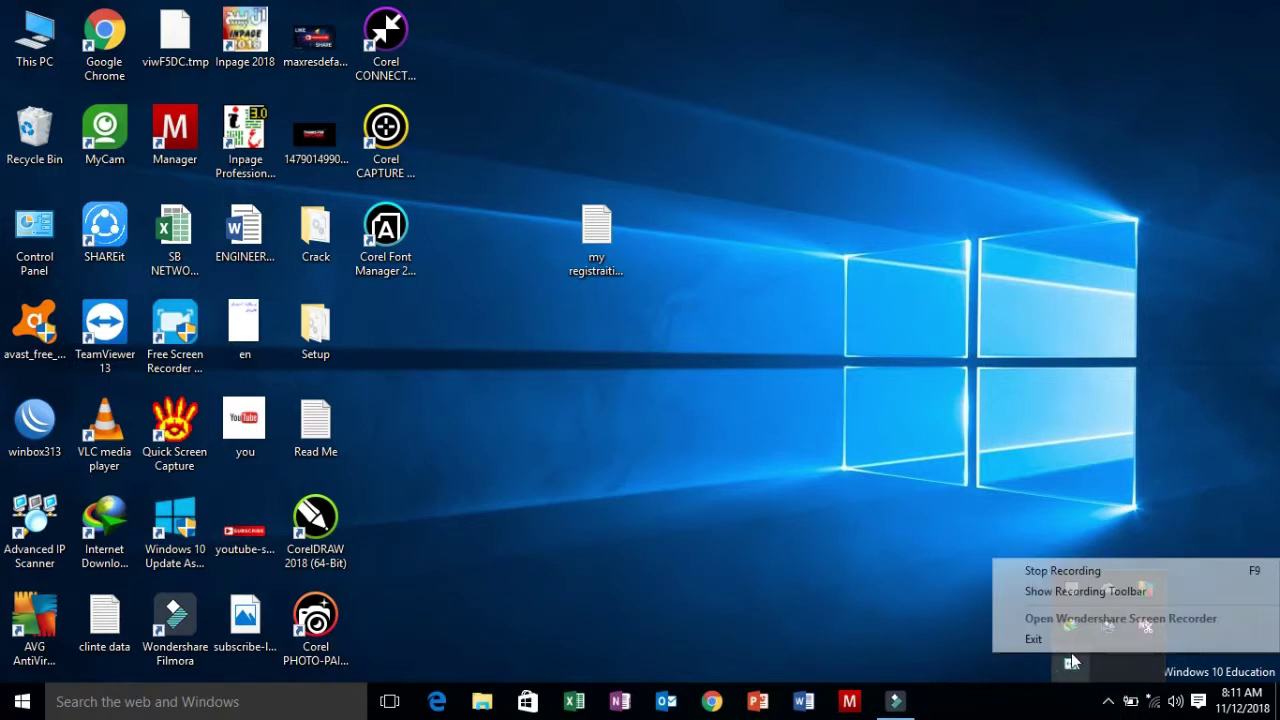
click(1062, 570)
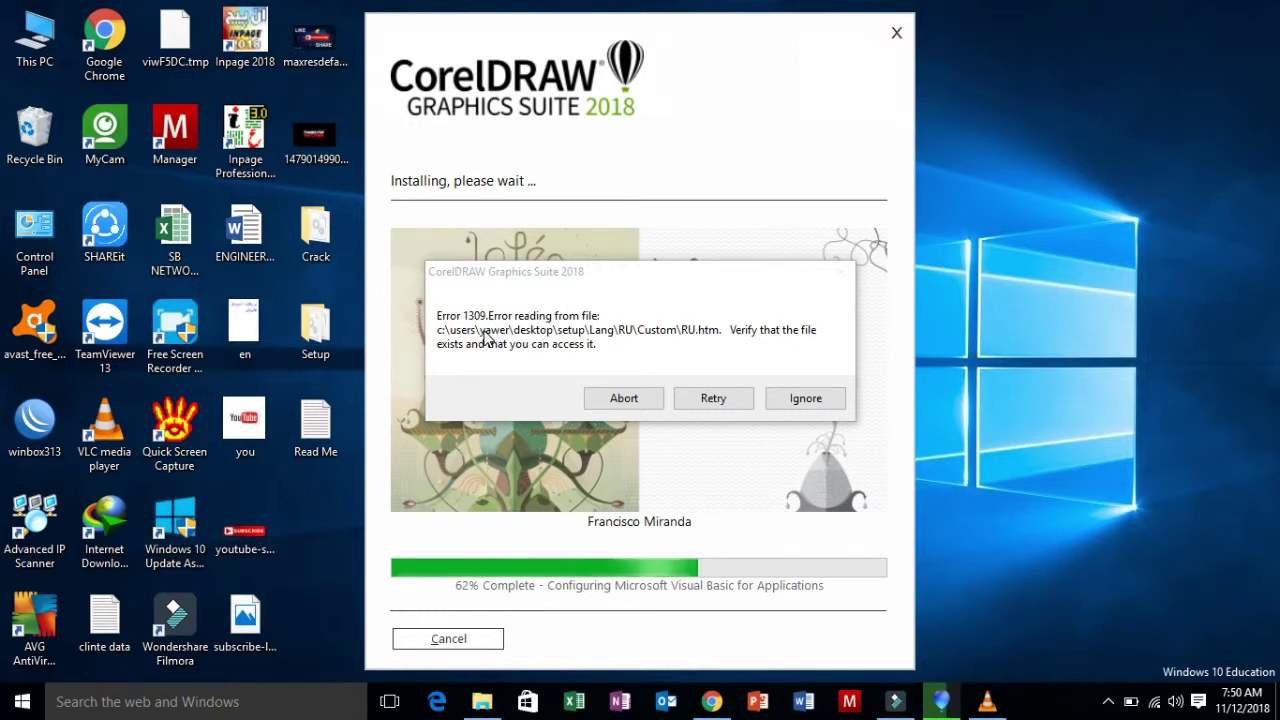
Browse to the Lang folder inside the Setup folder on the Desktop.
double_click(30, 50)
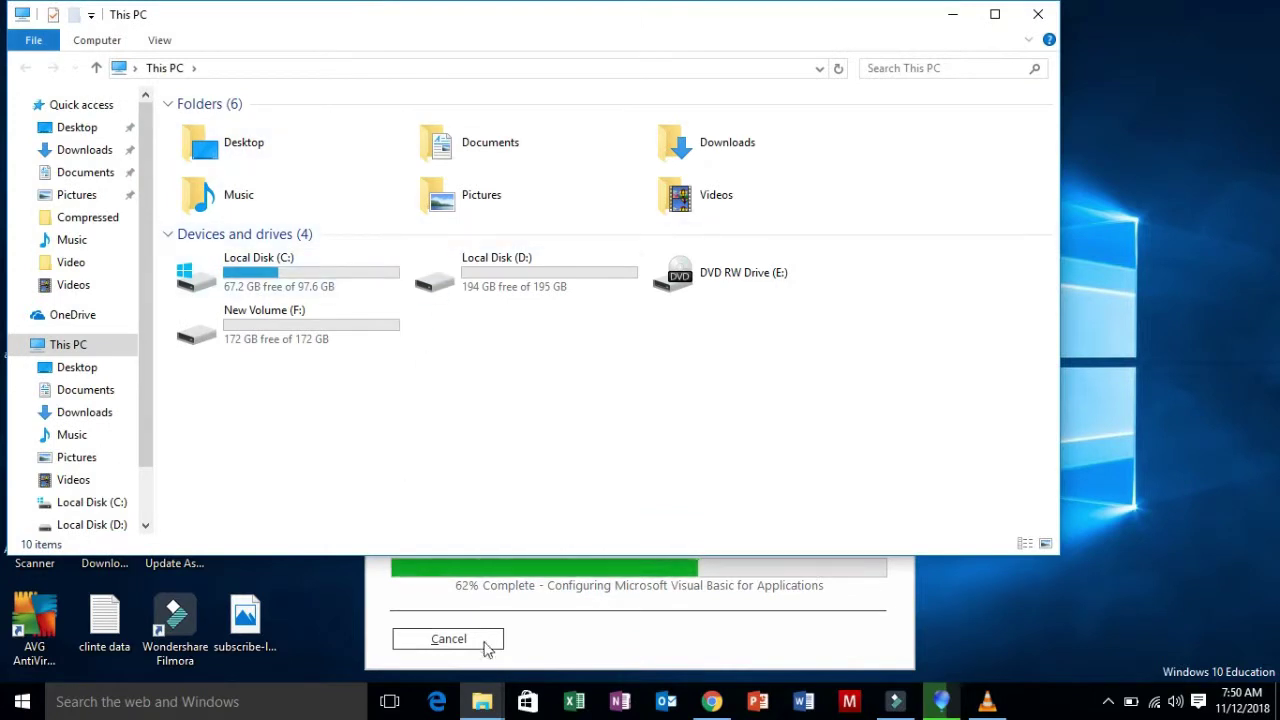
mouse_move(486, 704)
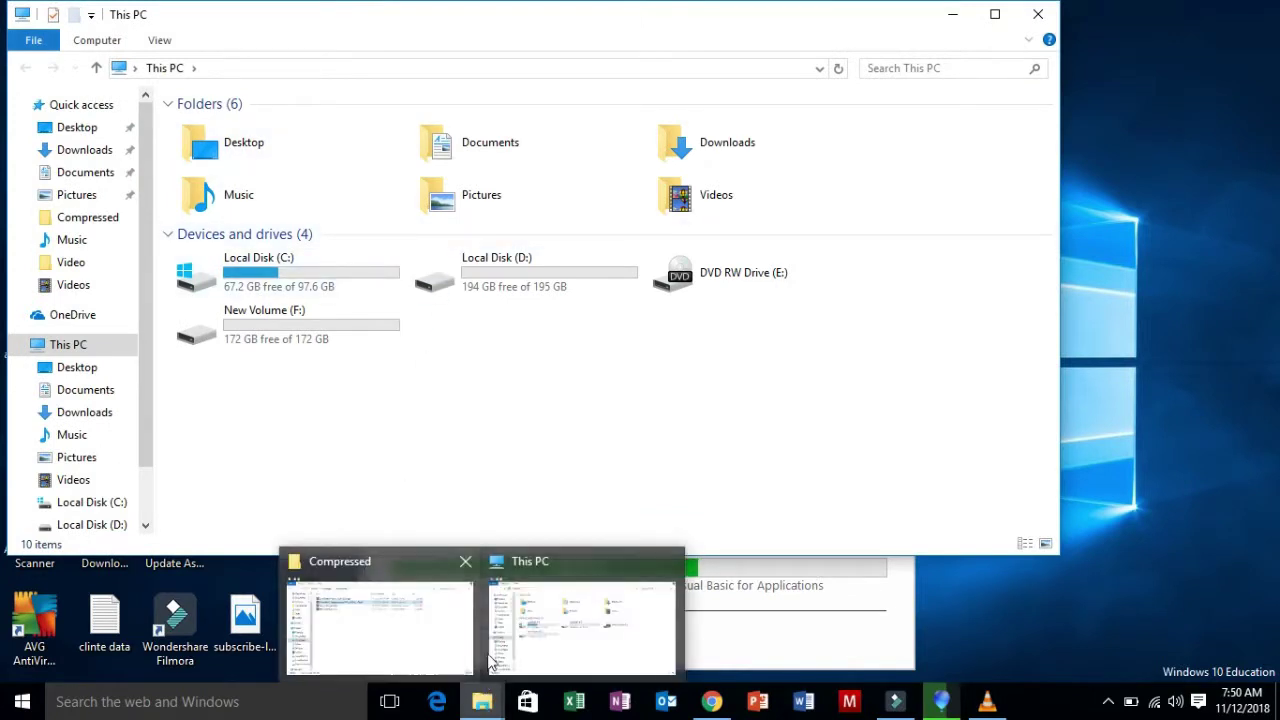
mouse_move(437, 643)
mouse_move(527, 643)
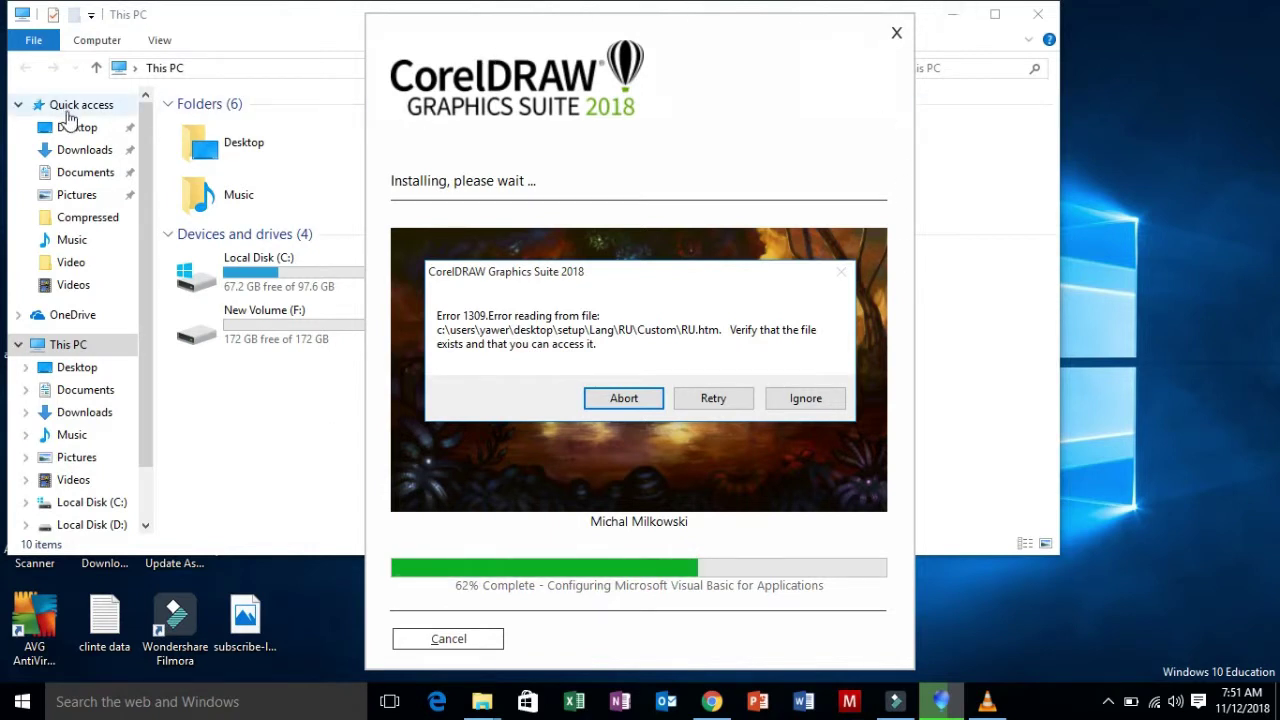
click(77, 128)
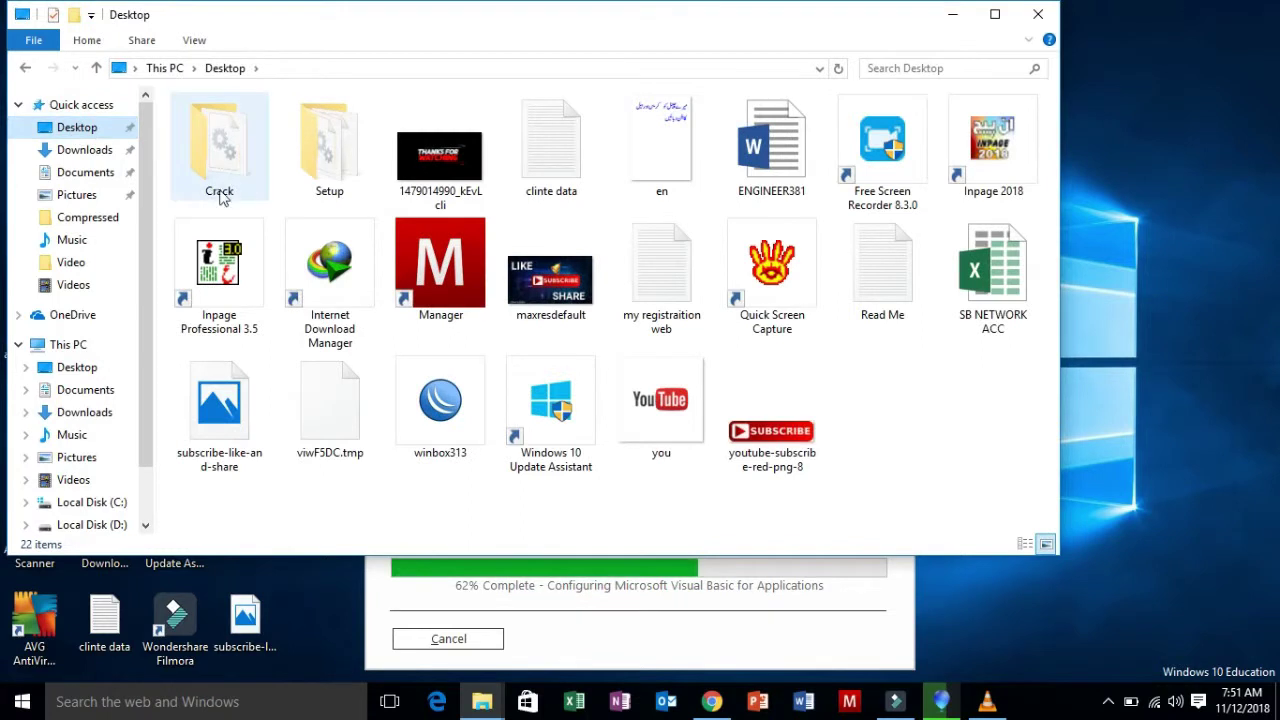
double_click(333, 192)
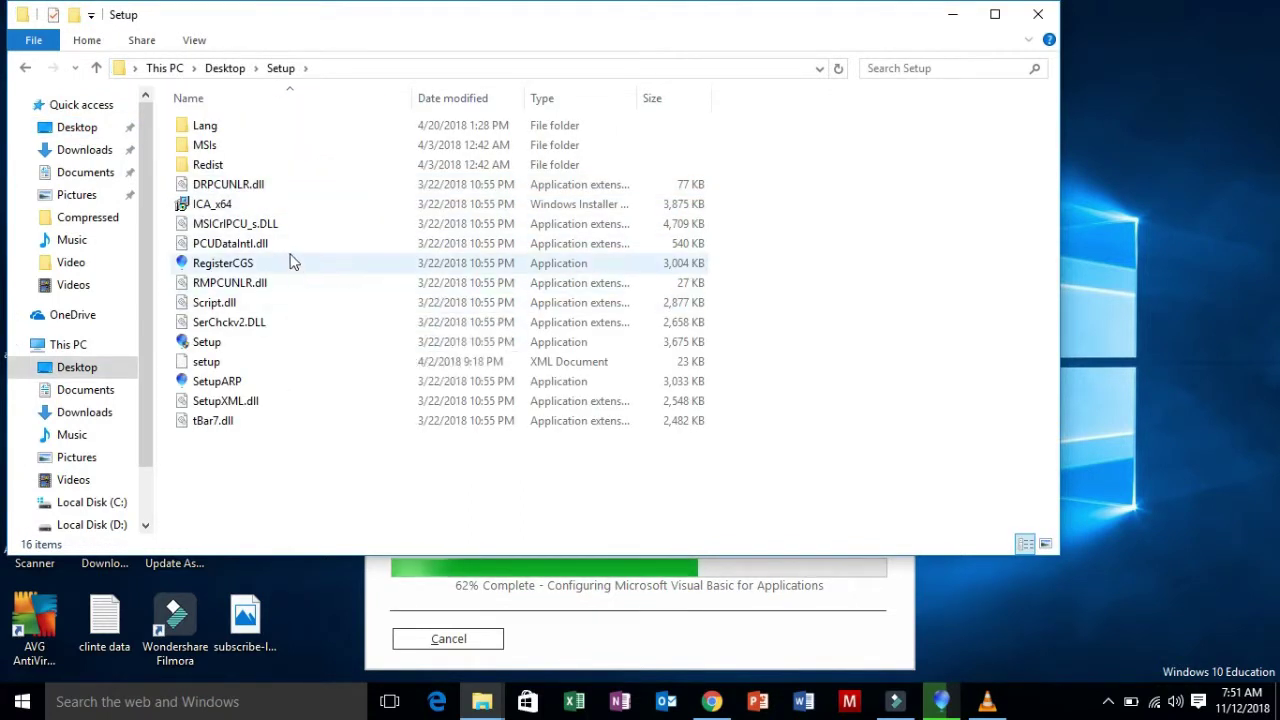
double_click(293, 131)
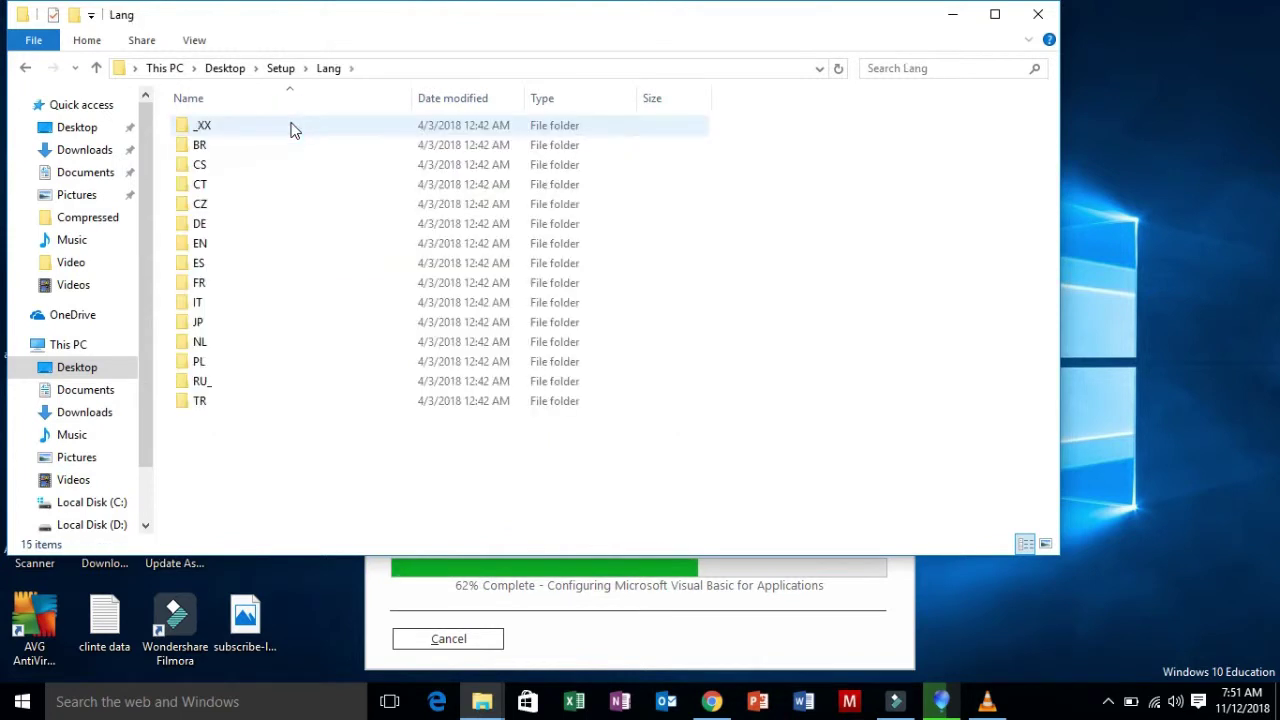
Rename the RU_ language folder to RU.
right_click(272, 380)
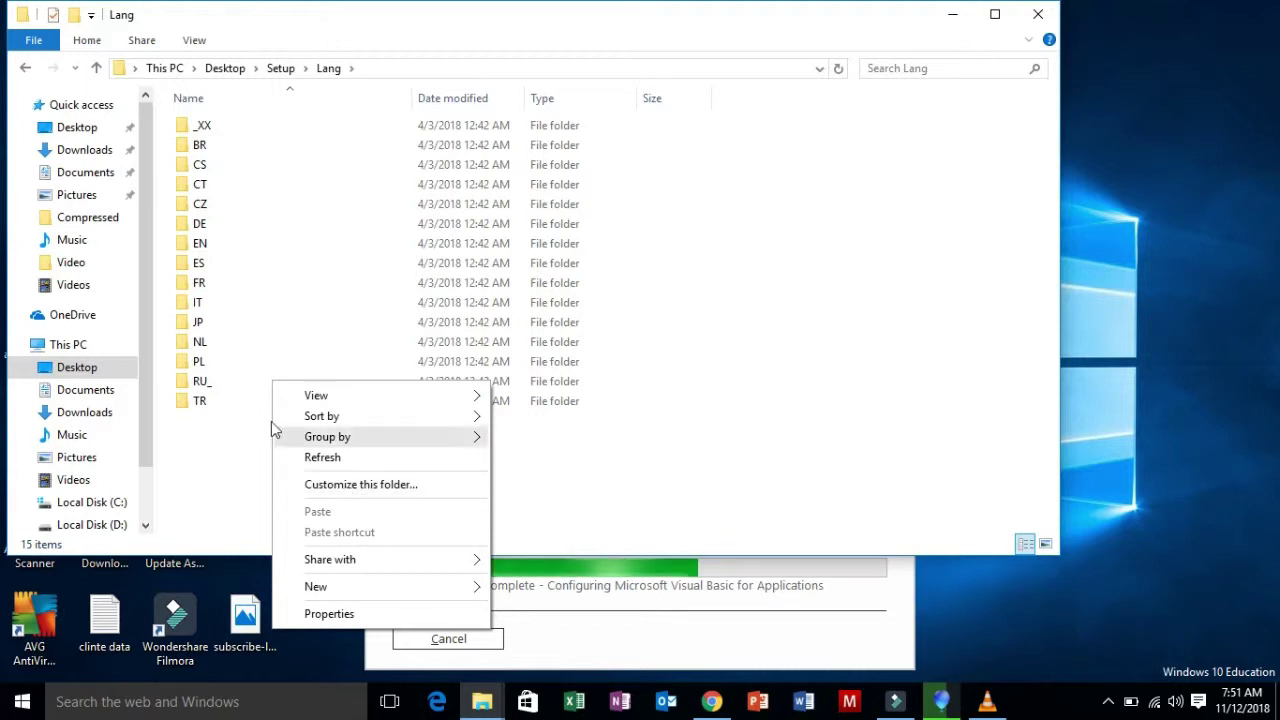
click(199, 385)
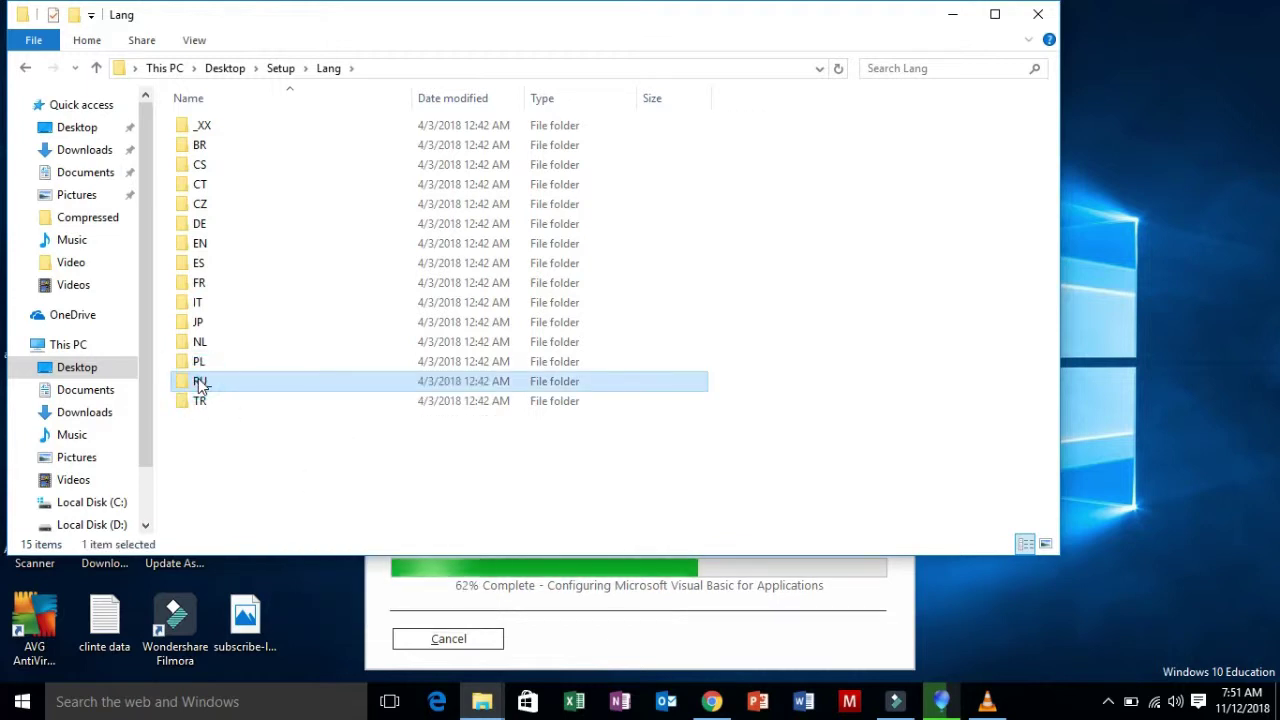
right_click(199, 385)
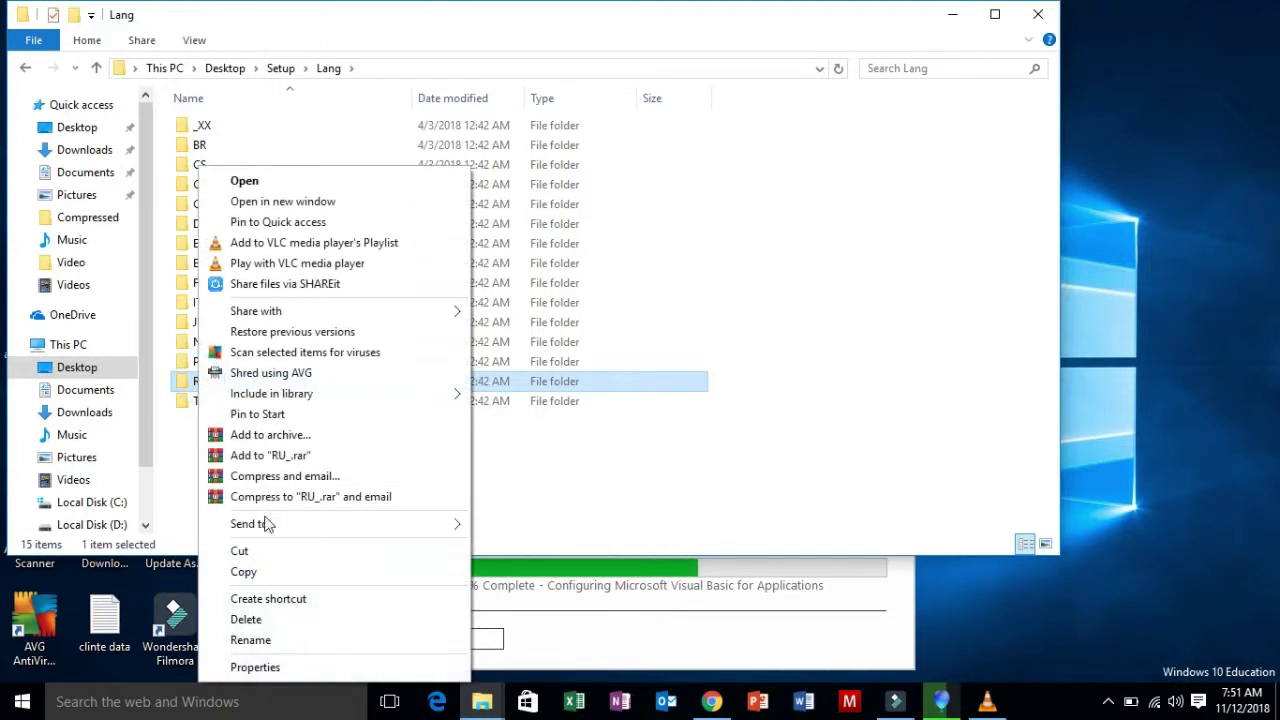
click(250, 640)
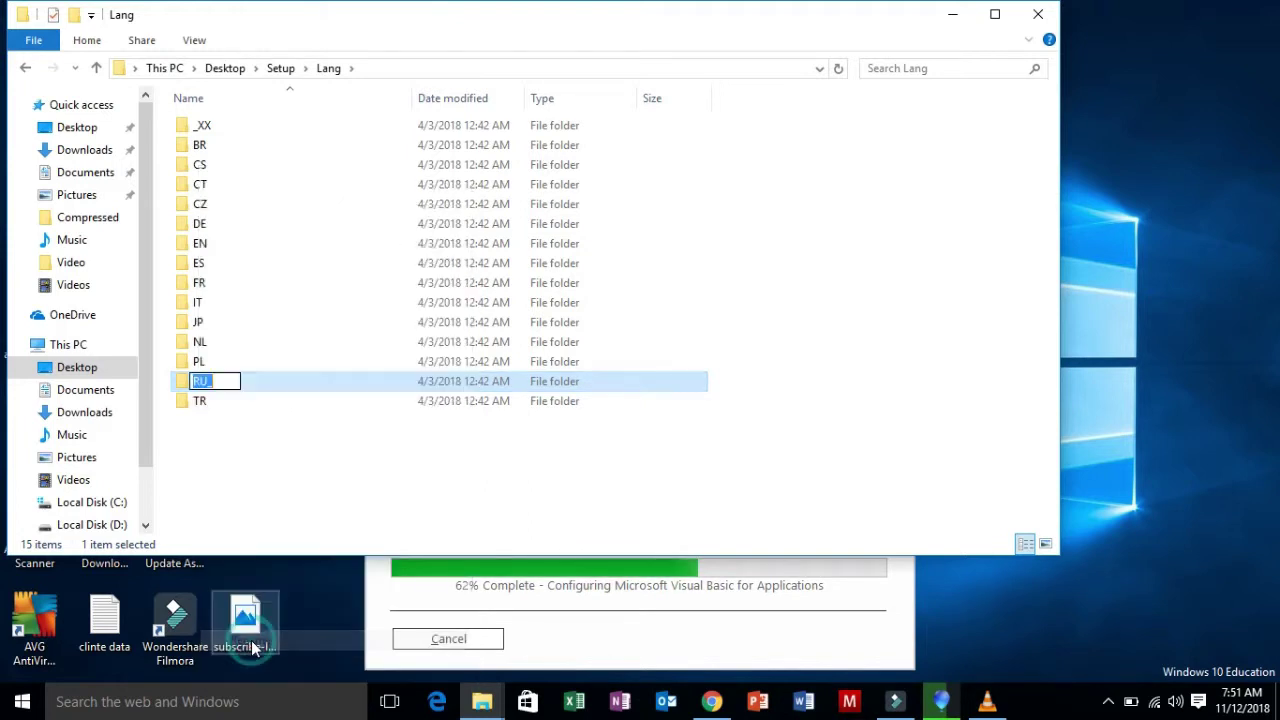
key(End)
text(_)
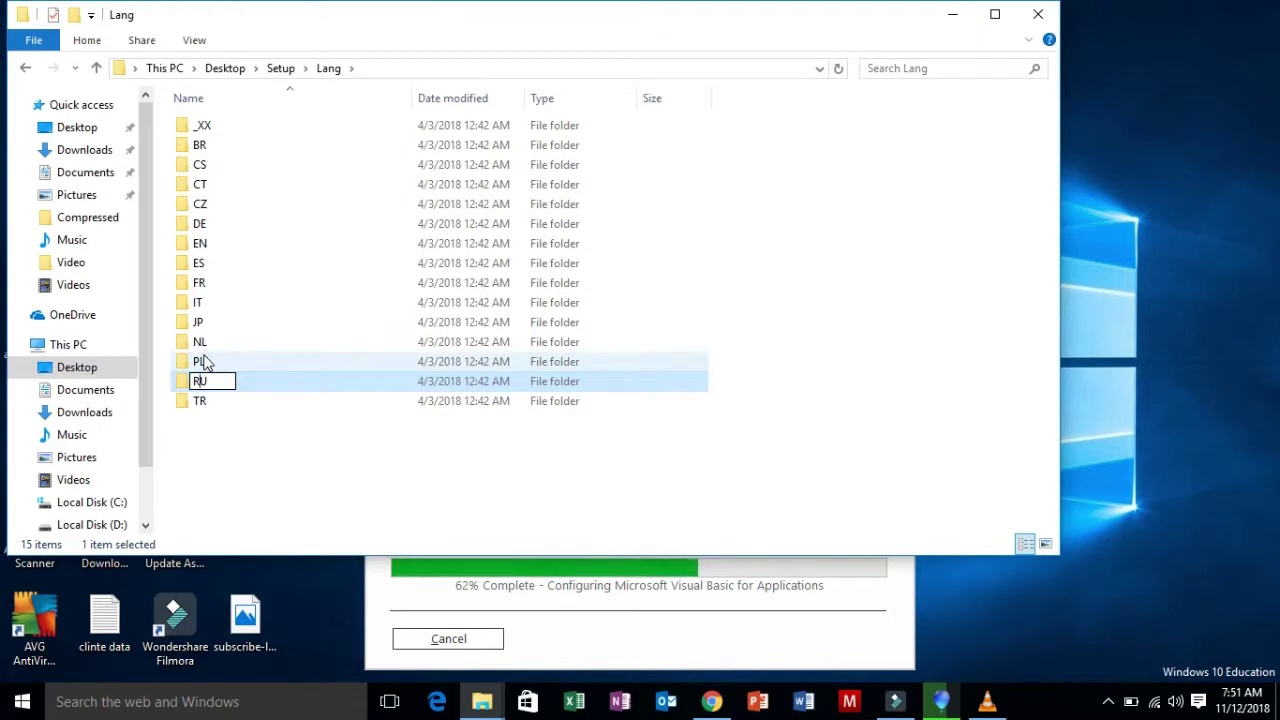
click(203, 361)
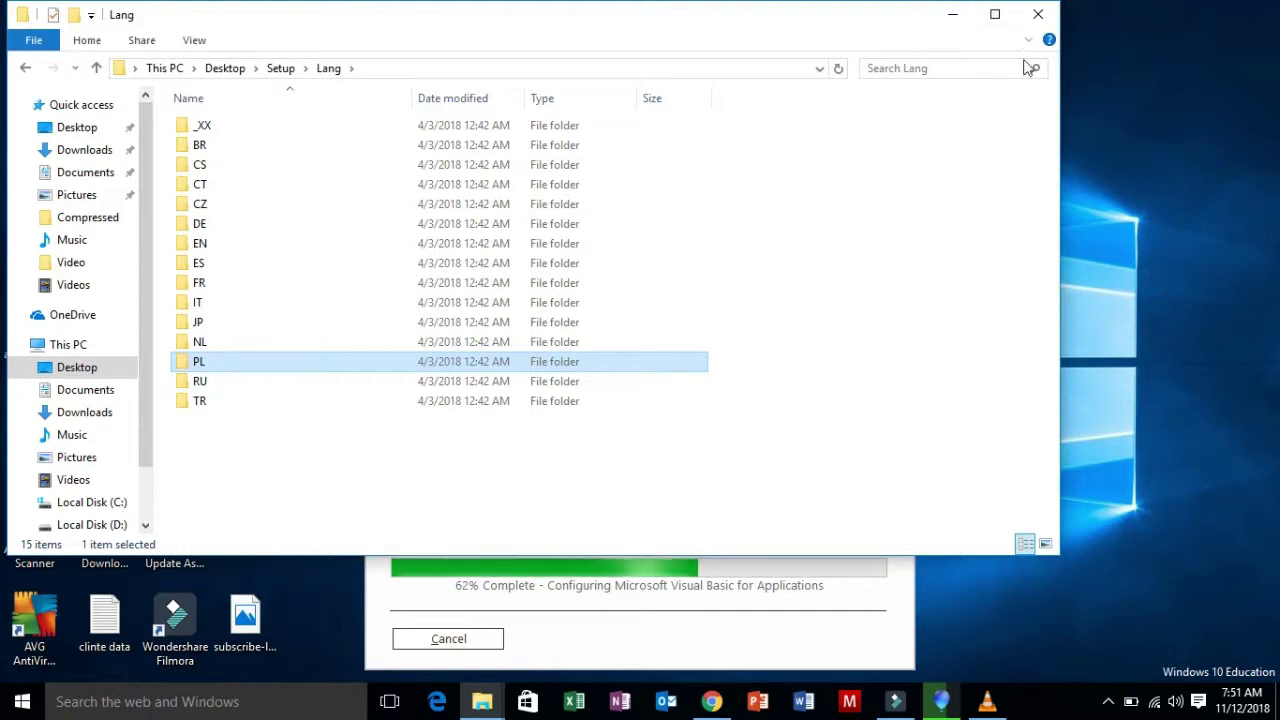
Close the Lang folder window and have the installer retry reading the RU.htm file.
click(1036, 16)
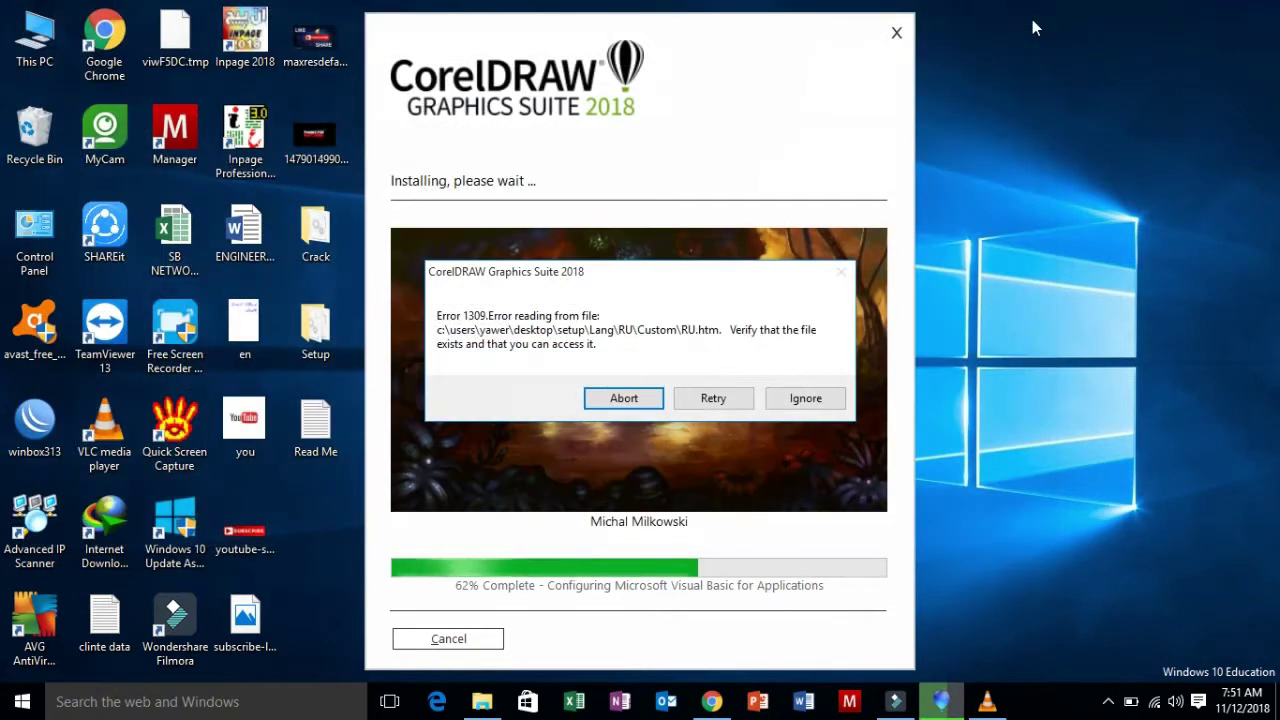
click(713, 398)
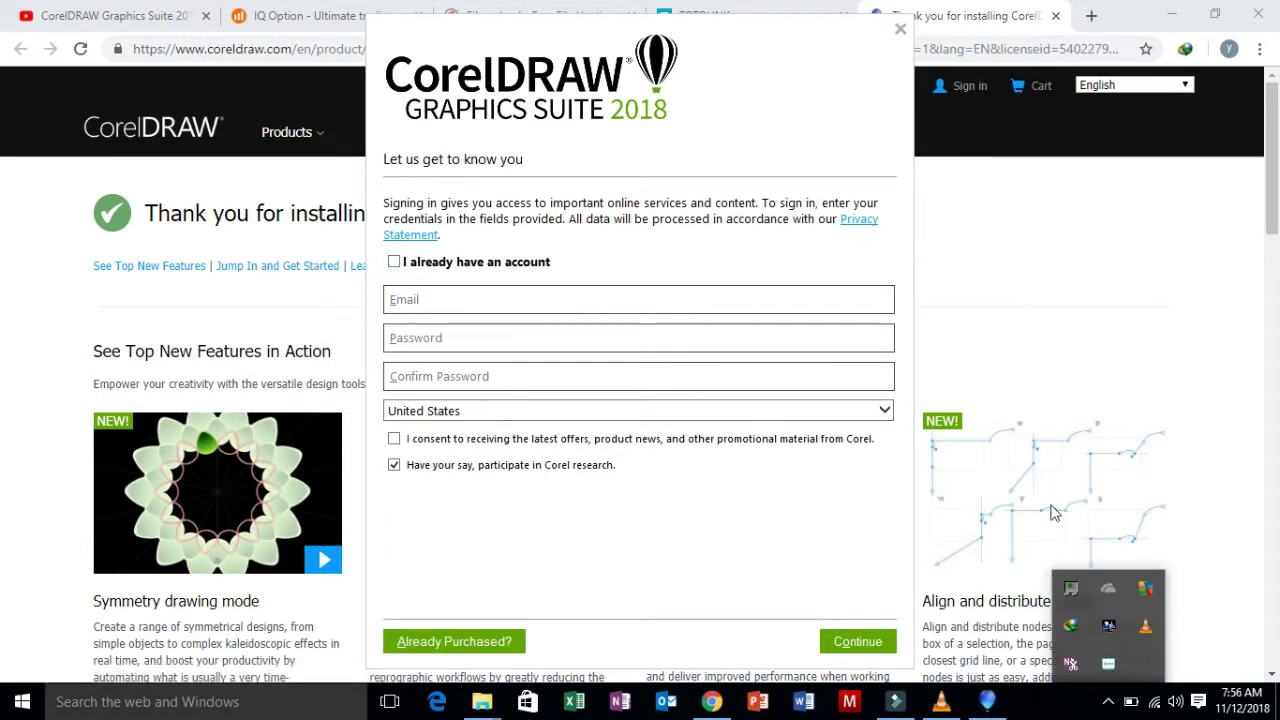
Cancel the CorelDRAW Graphics Suite 2018 account sign-in window and confirm the cancellation.
click(846, 47)
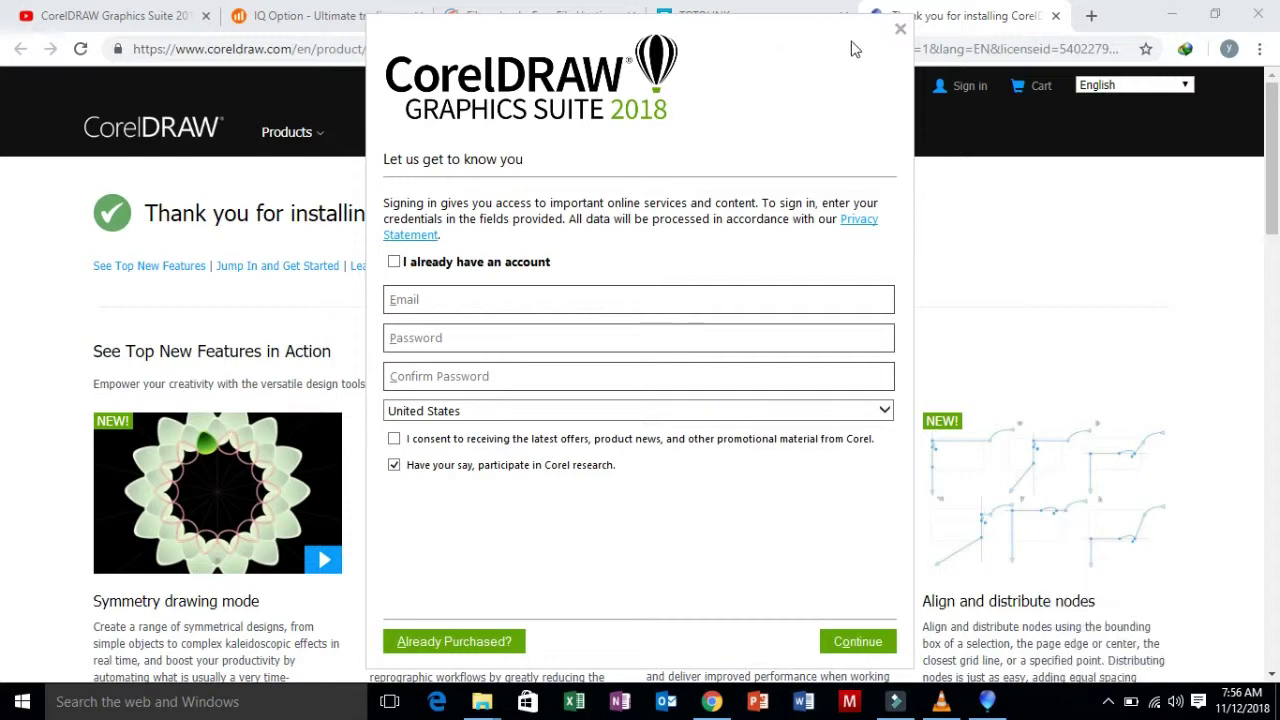
click(901, 31)
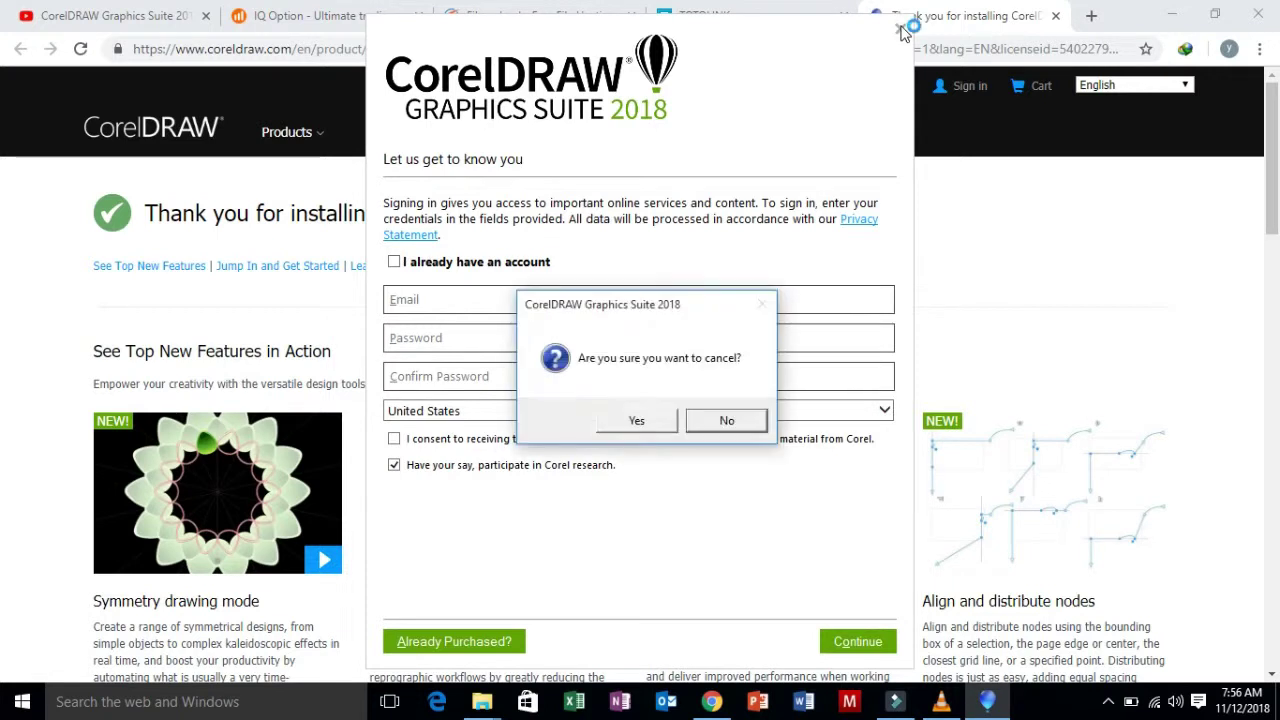
click(624, 424)
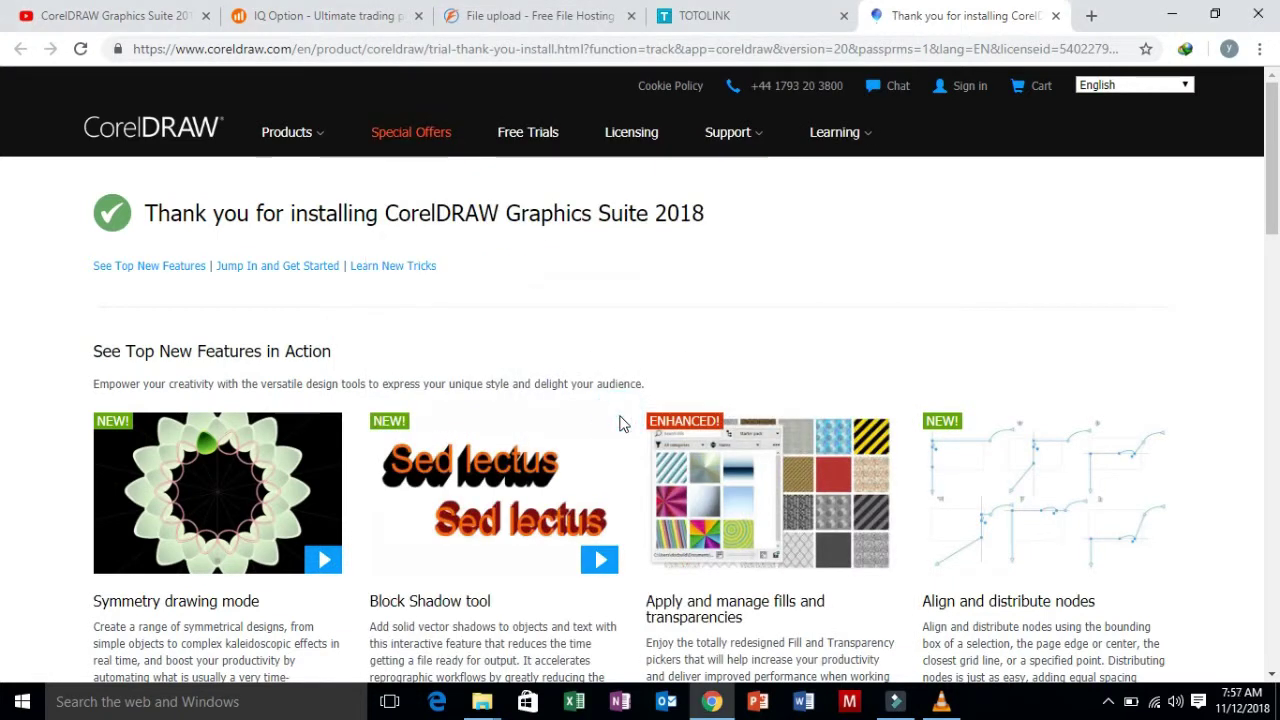
Close the CorelDRAW thank-you and TOTOLINK browser tabs, and minimize the browser window.
click(1056, 16)
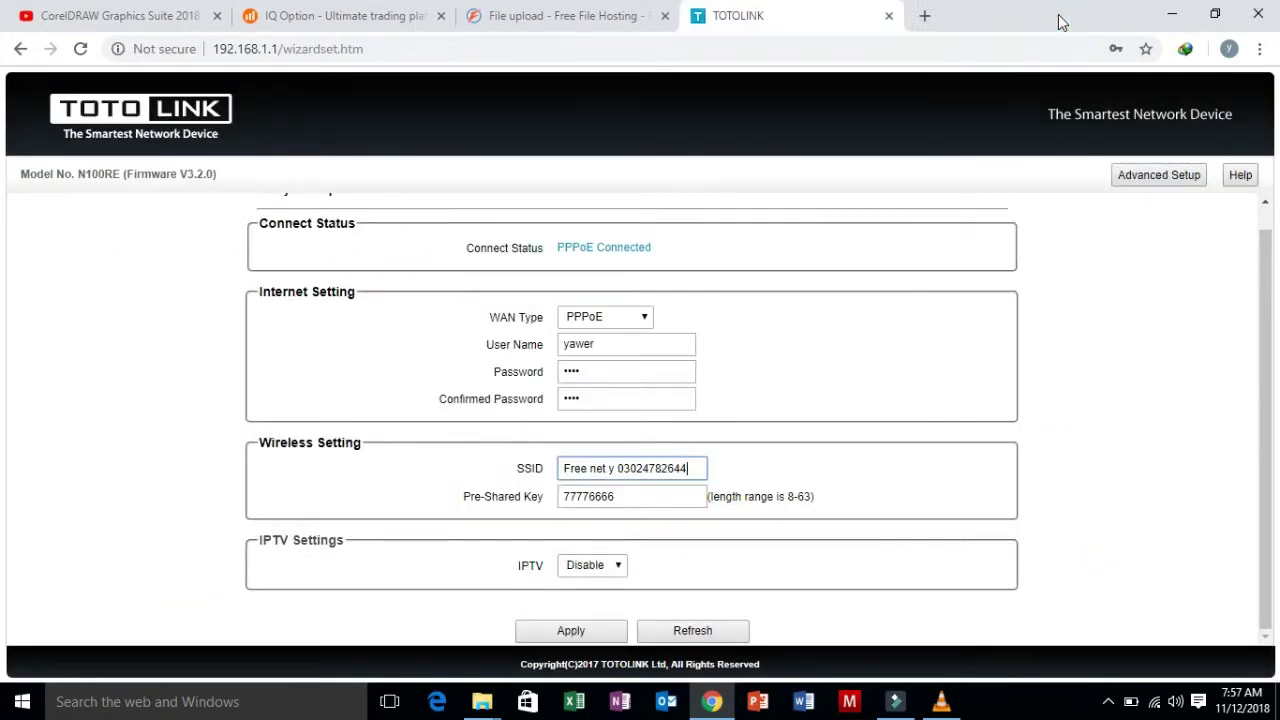
click(888, 16)
click(888, 16)
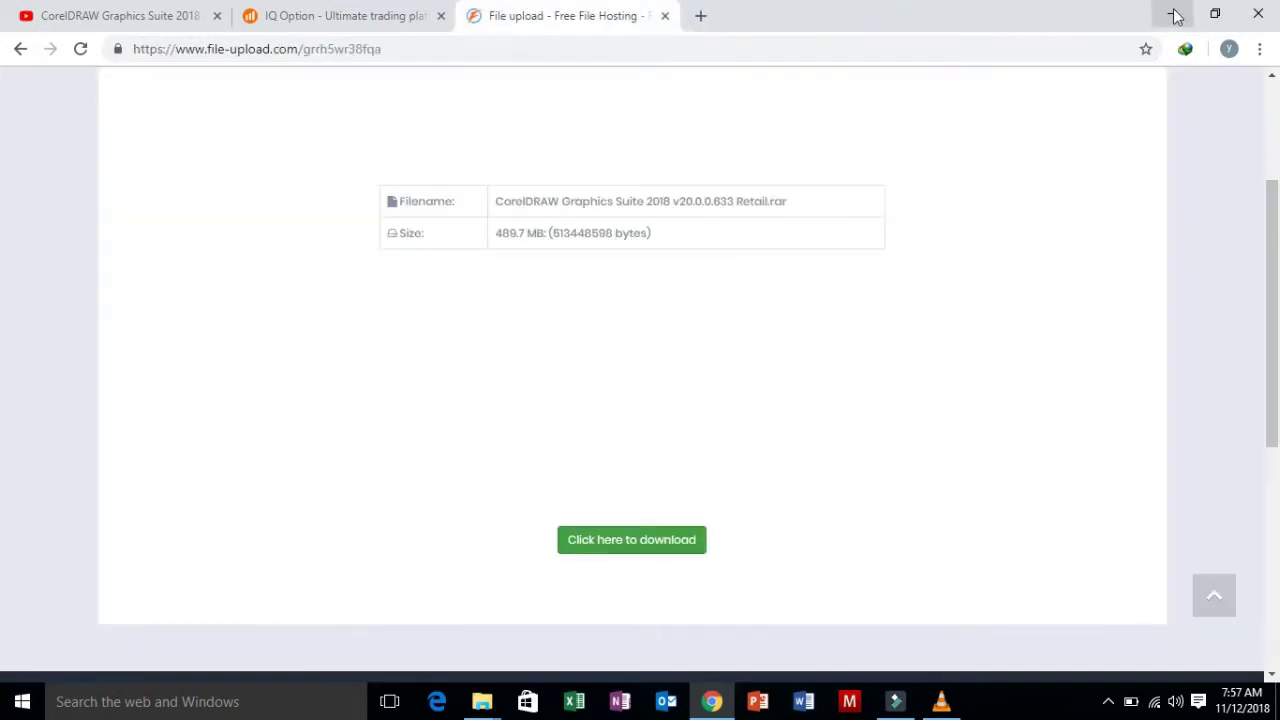
click(1176, 16)
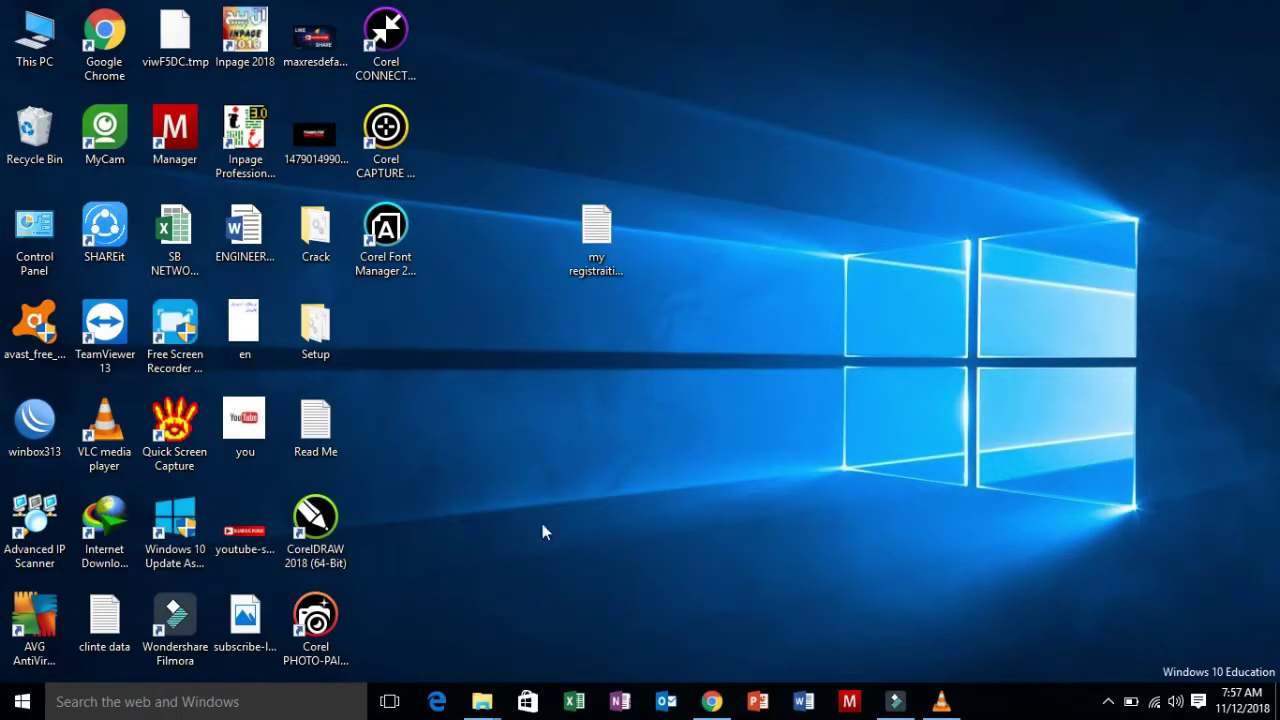
Copy the PASMUTILITY.dll file from the Crack folder on the Desktop.
mouse_move(490, 705)
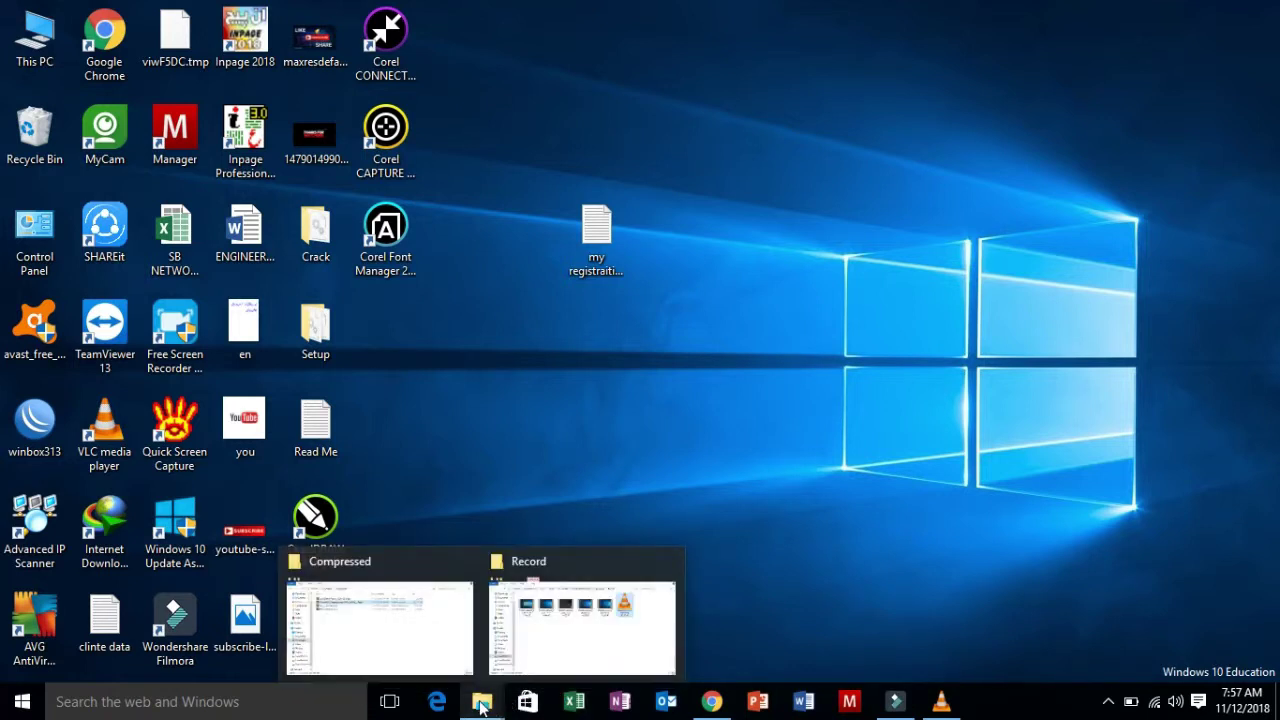
mouse_move(430, 665)
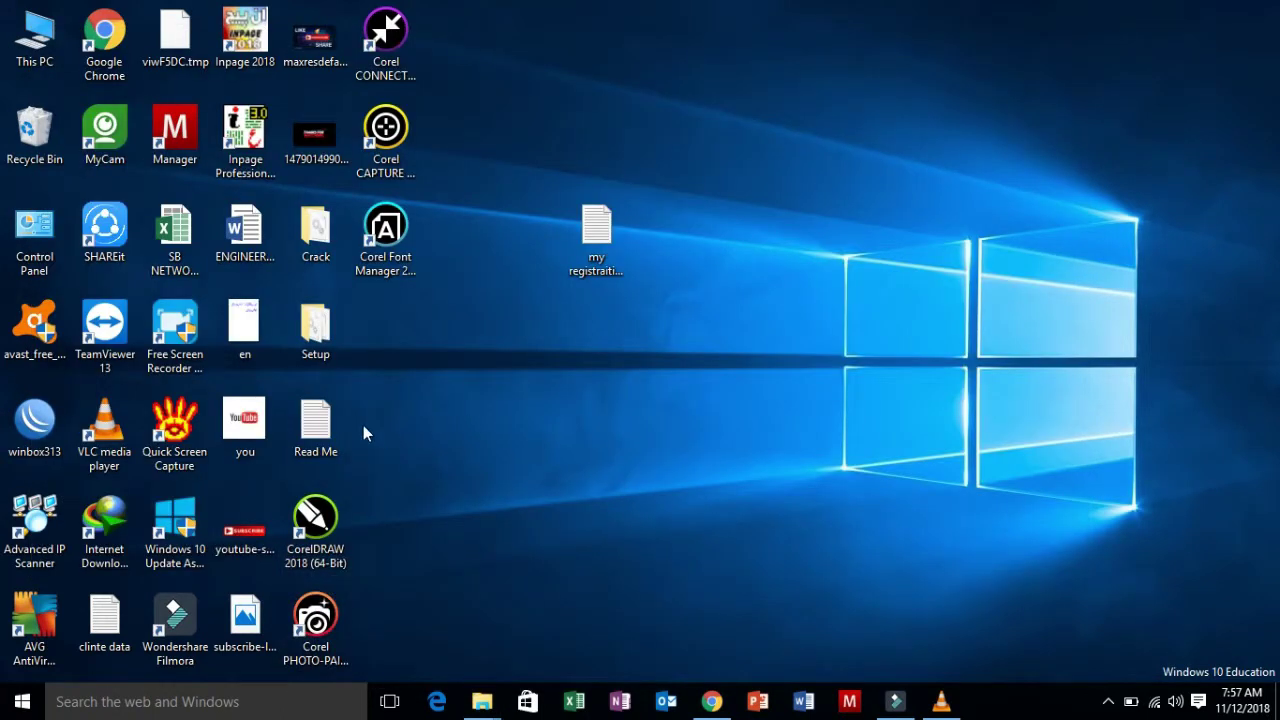
double_click(307, 254)
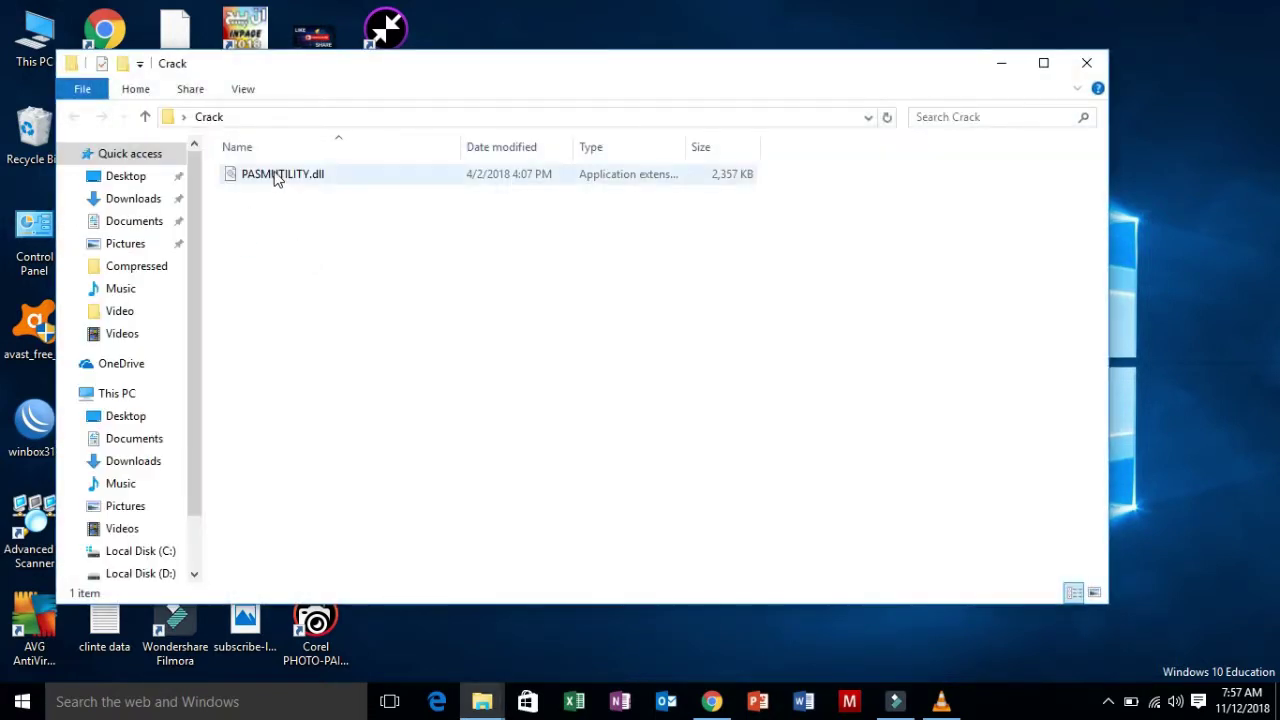
click(275, 186)
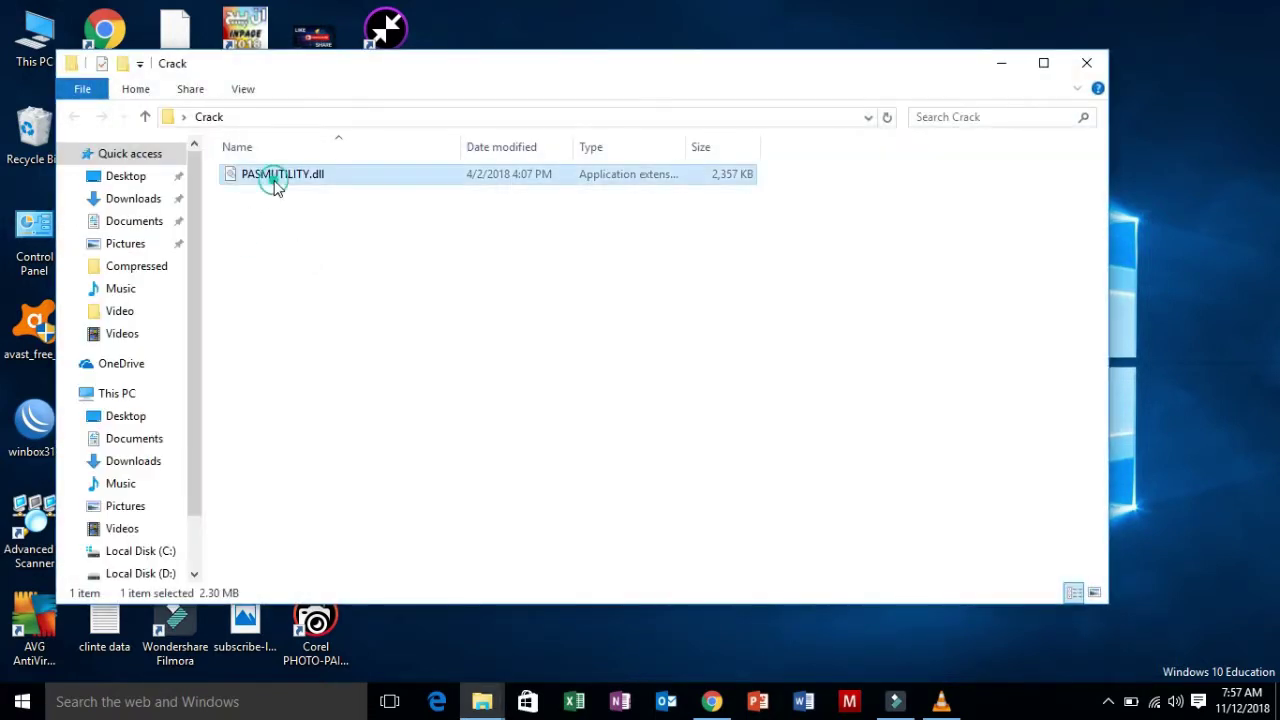
right_click(275, 184)
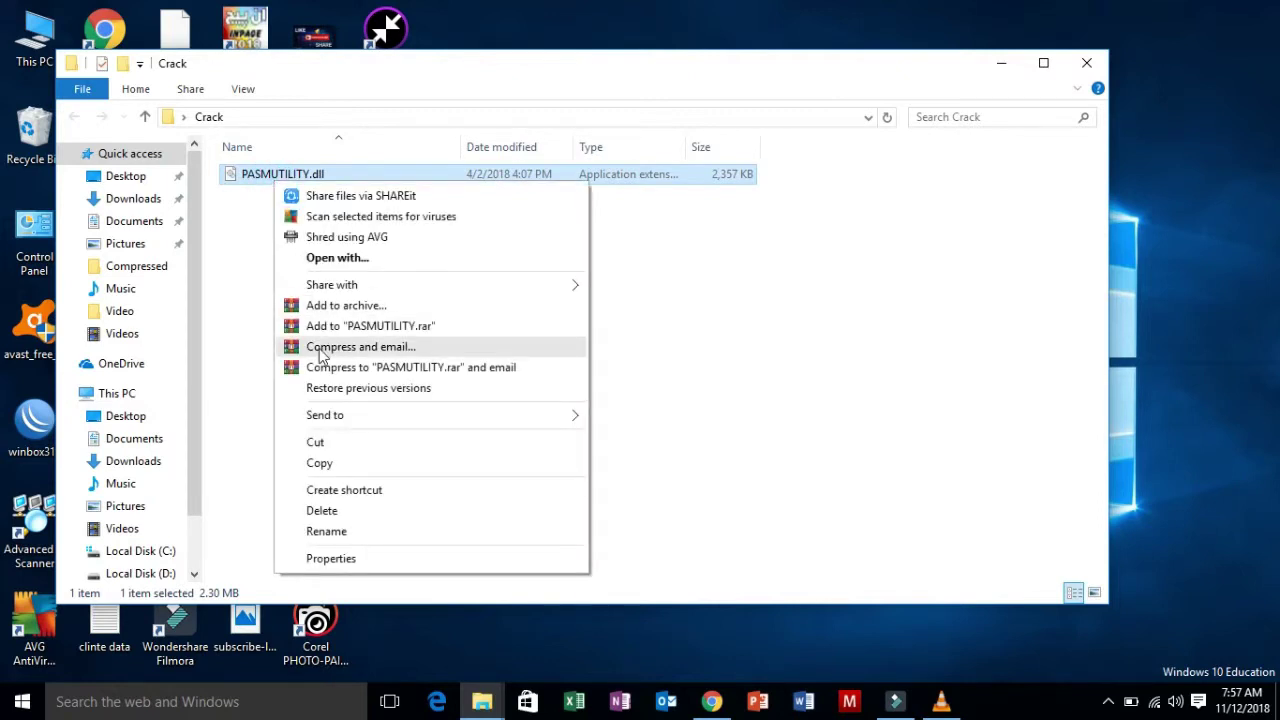
click(319, 465)
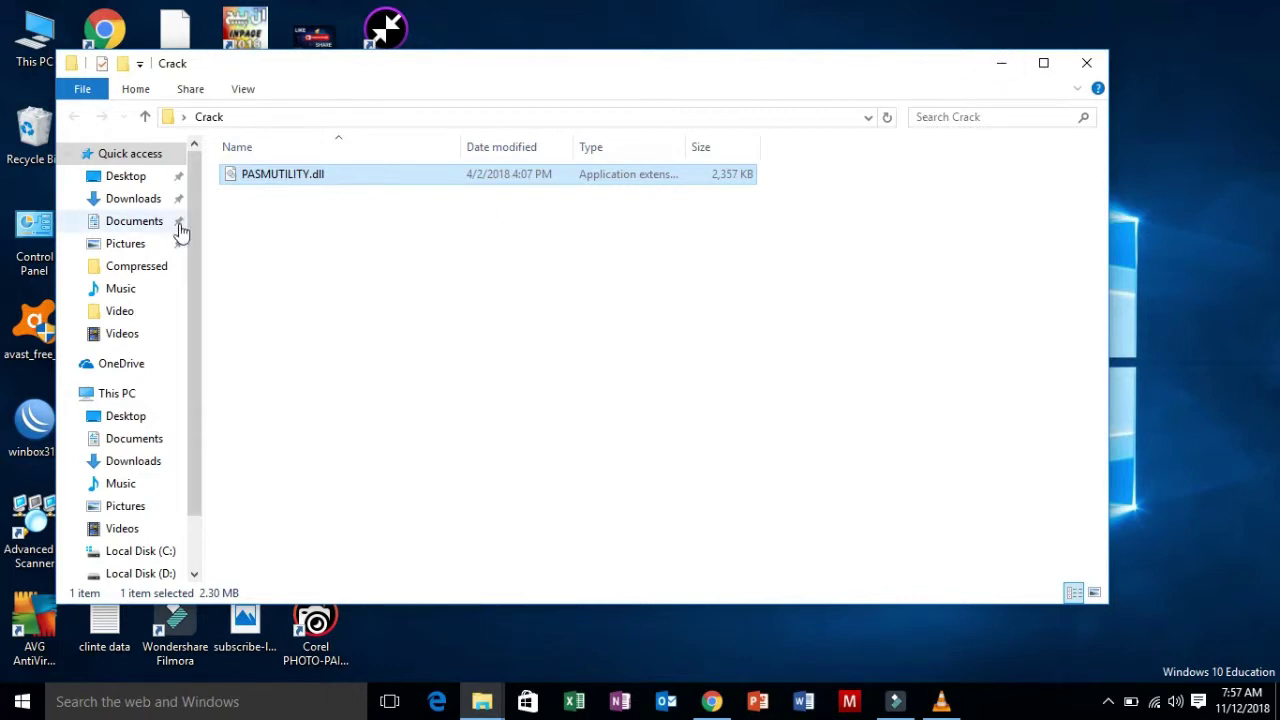
Browse to the v1 folder under Program Files > Corel > PASMUtility on Local Disk (C:).
click(145, 117)
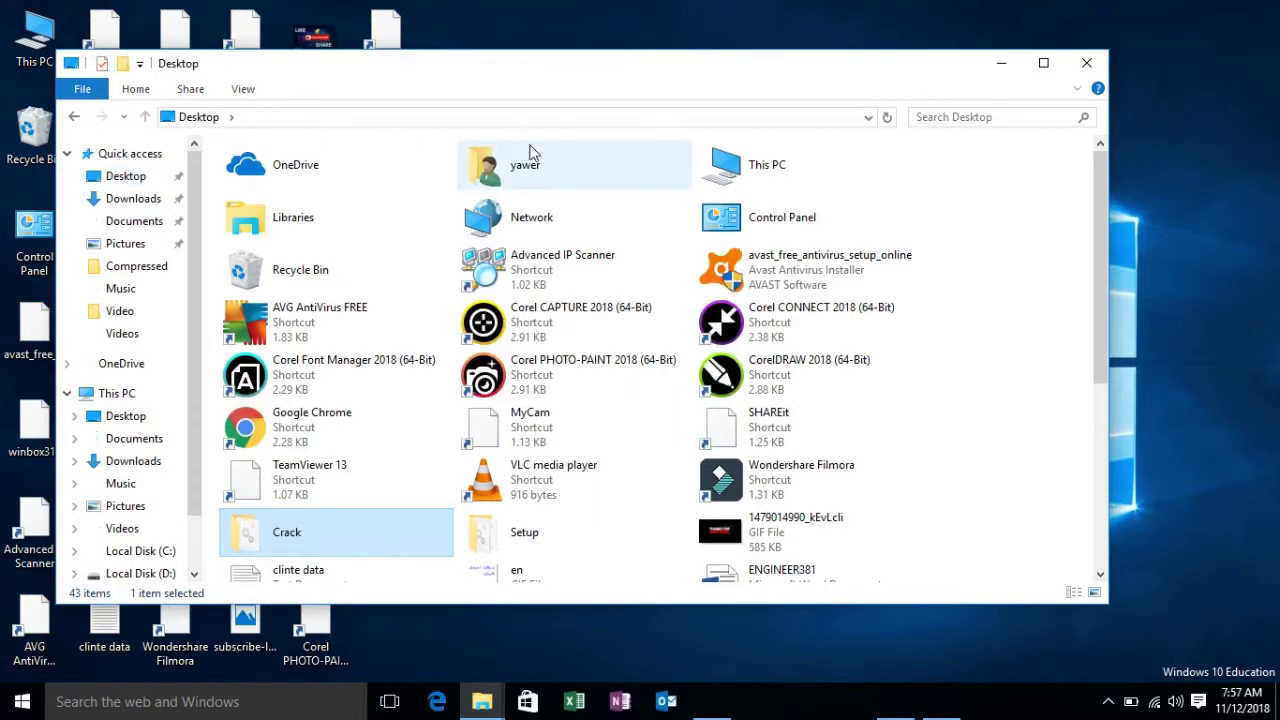
double_click(740, 183)
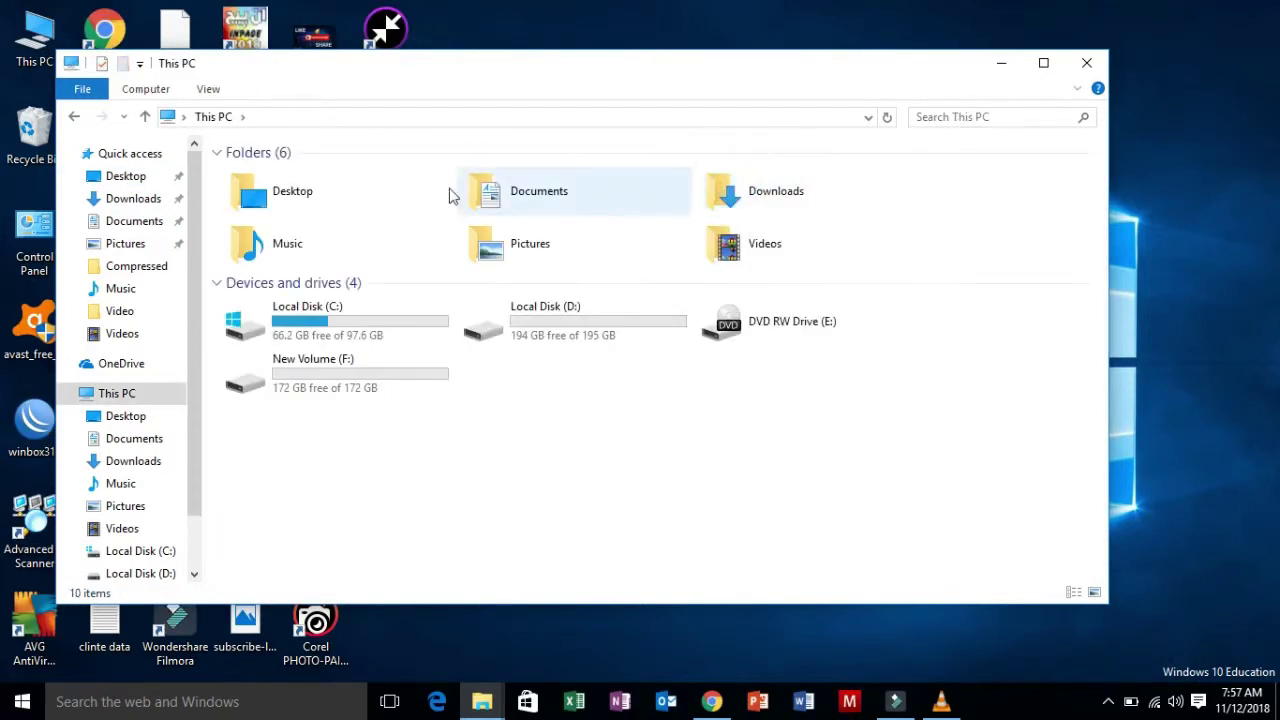
double_click(392, 312)
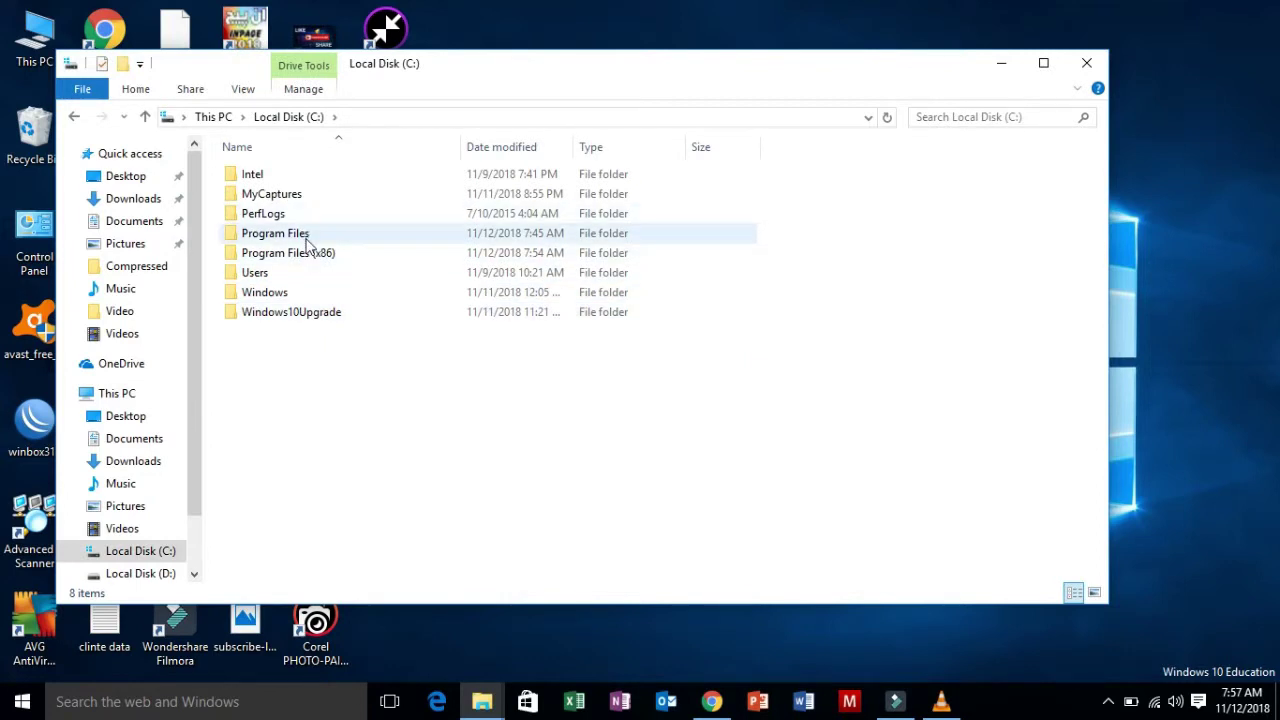
double_click(307, 238)
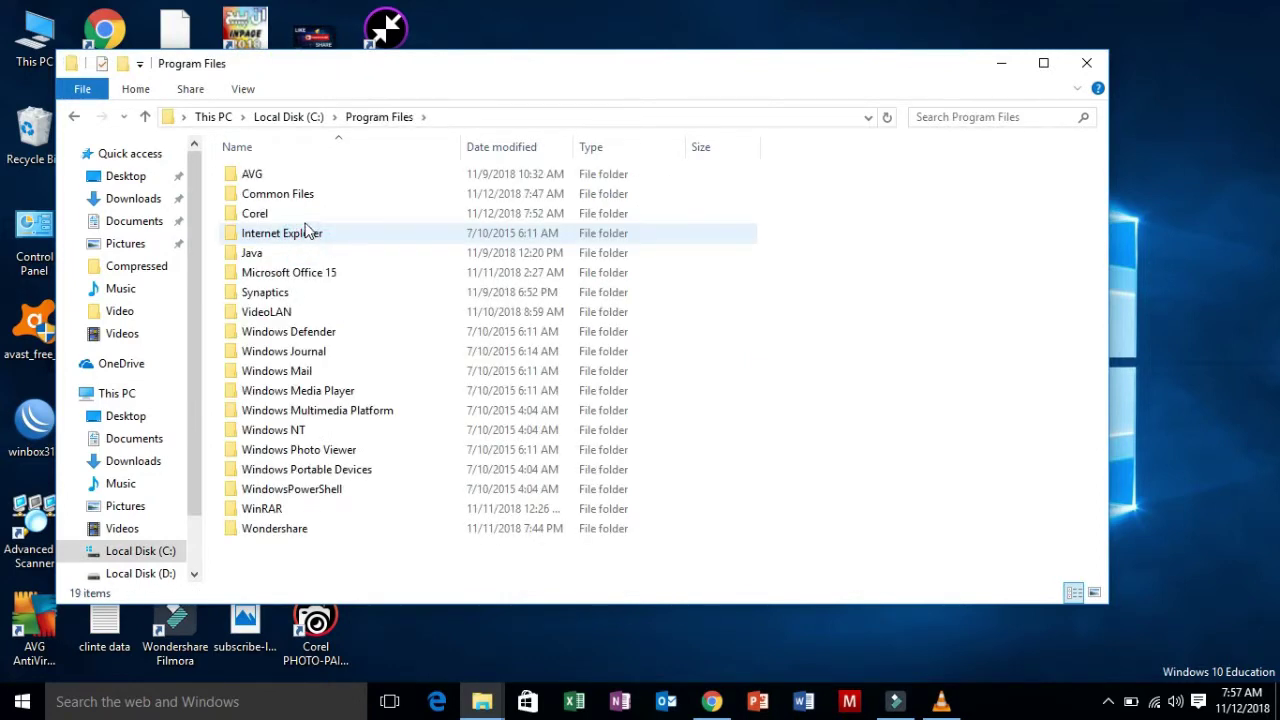
double_click(307, 218)
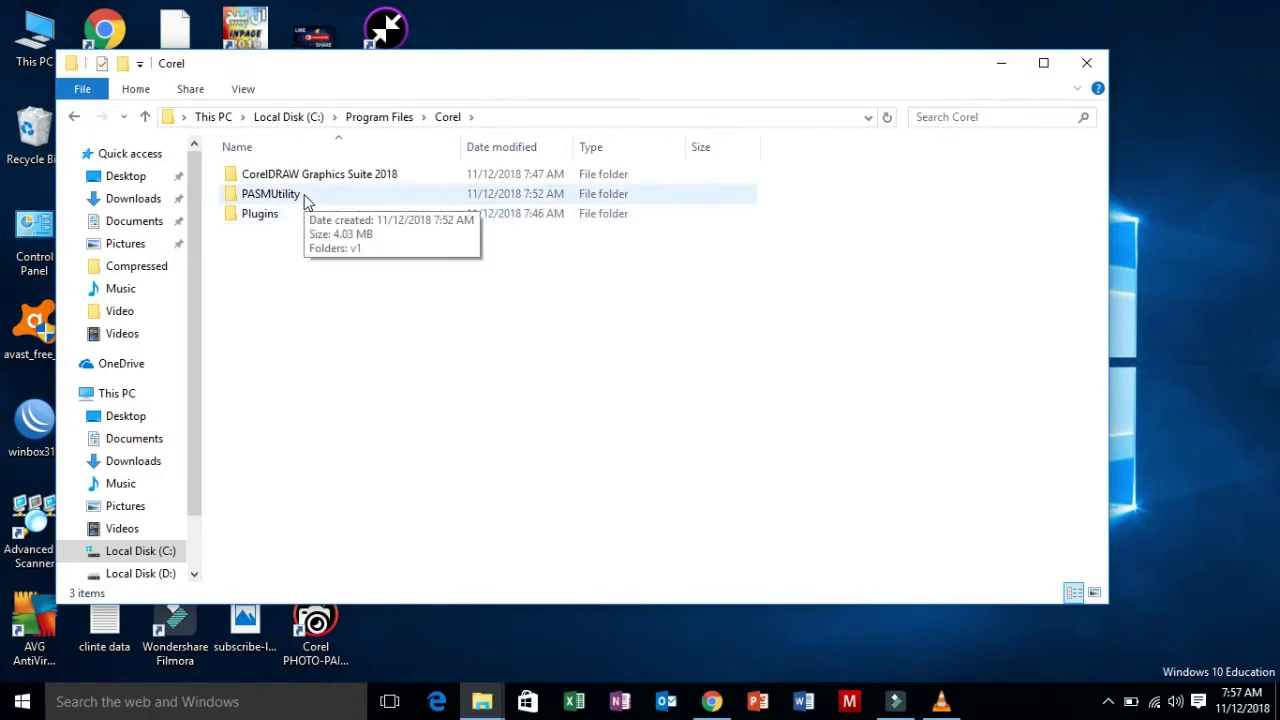
double_click(305, 196)
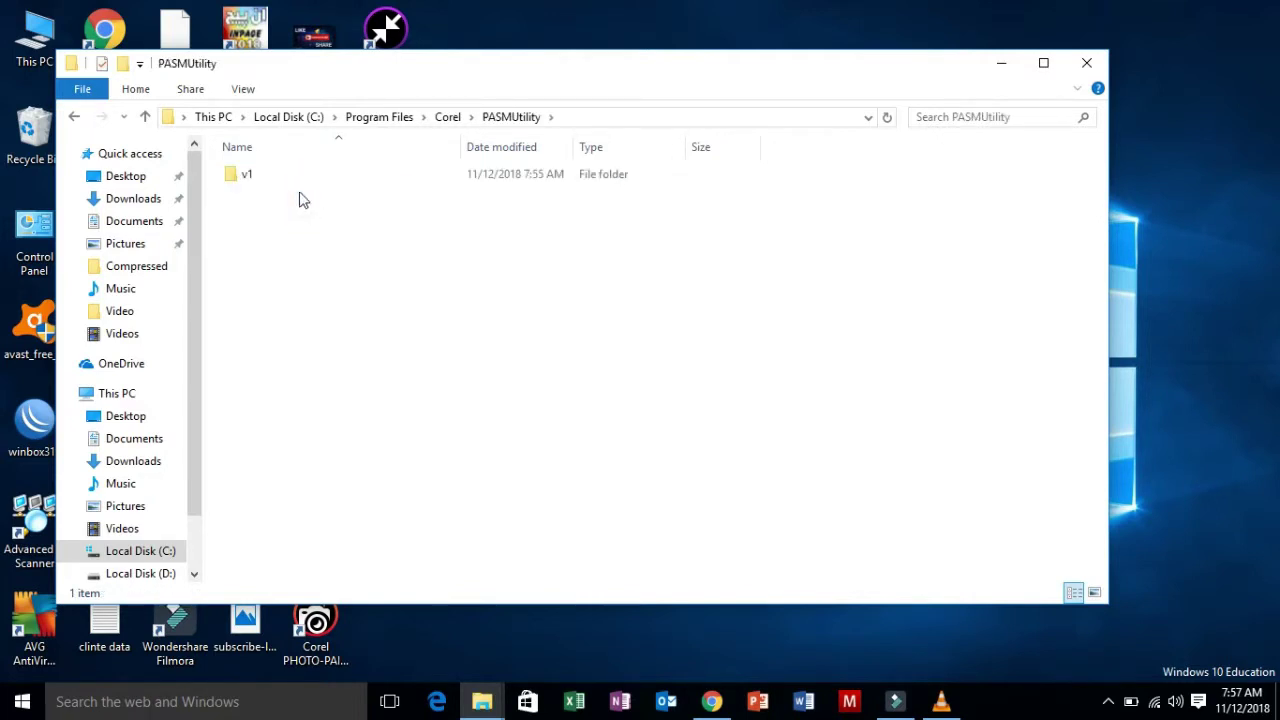
click(277, 176)
double_click(277, 176)
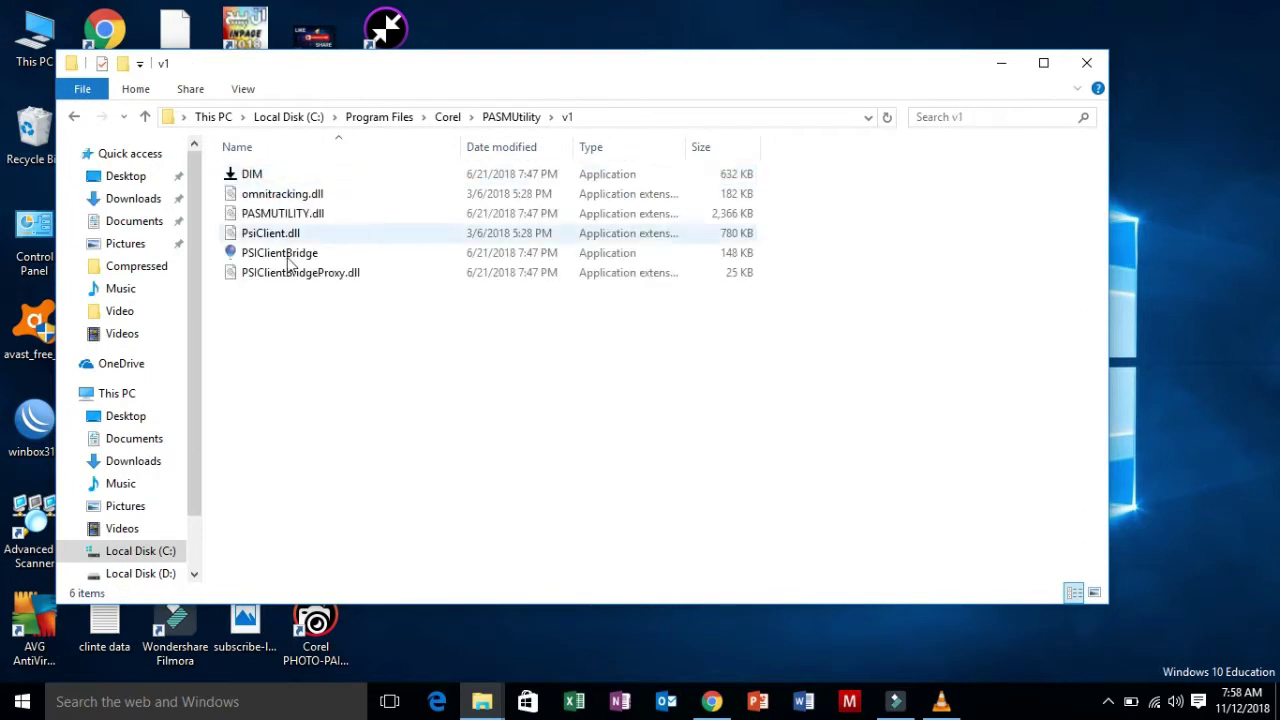
Paste PASMUTILITY.dll into the v1 folder, replacing the existing file with administrator permission, and close the folder window.
right_click(283, 345)
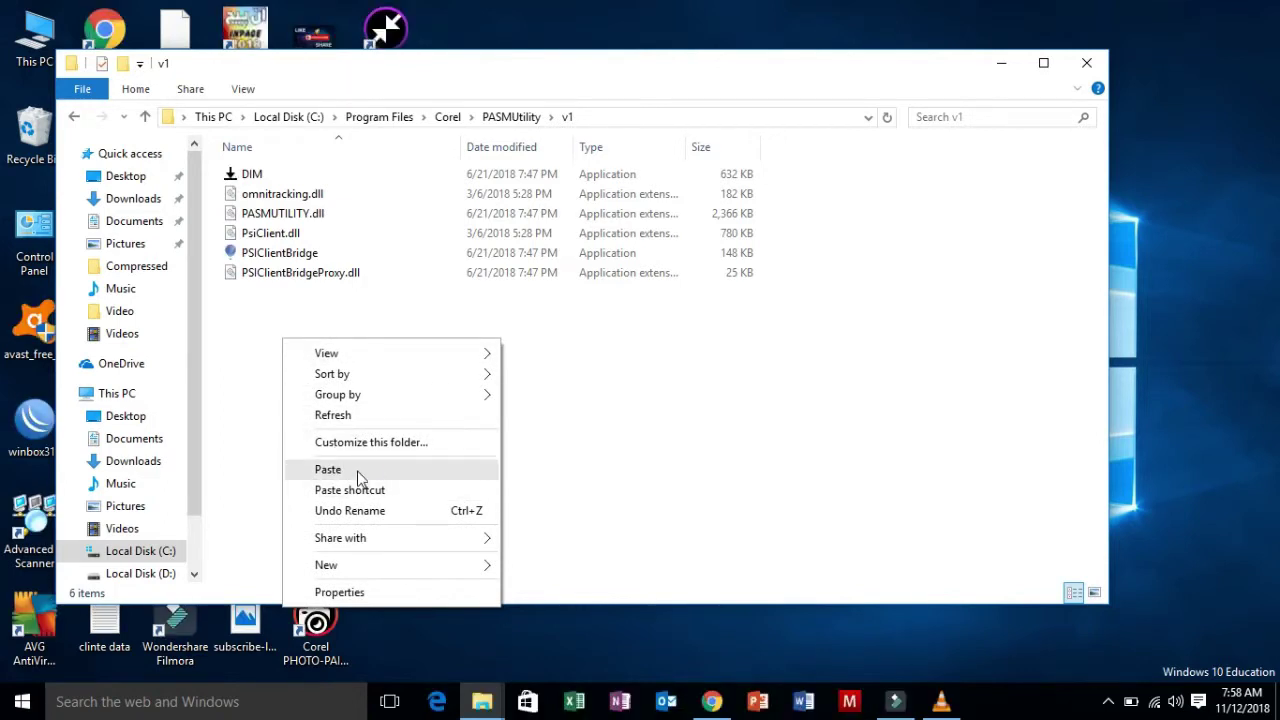
click(330, 469)
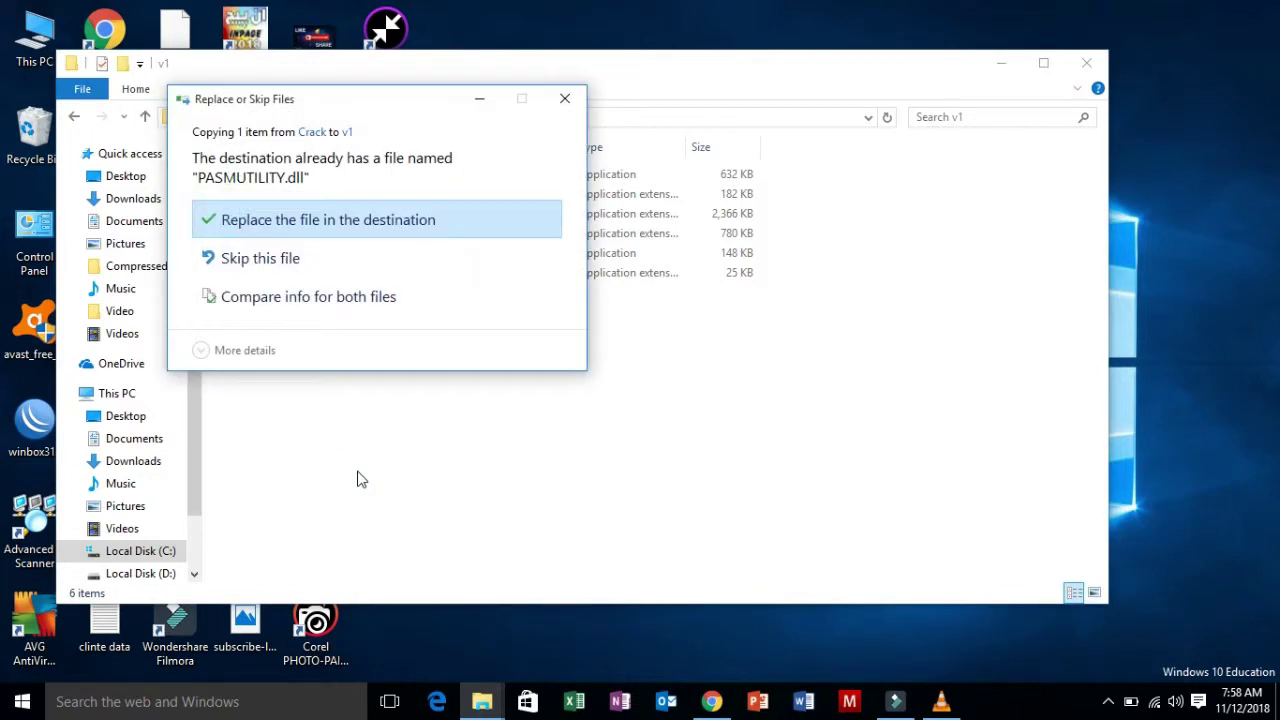
click(409, 230)
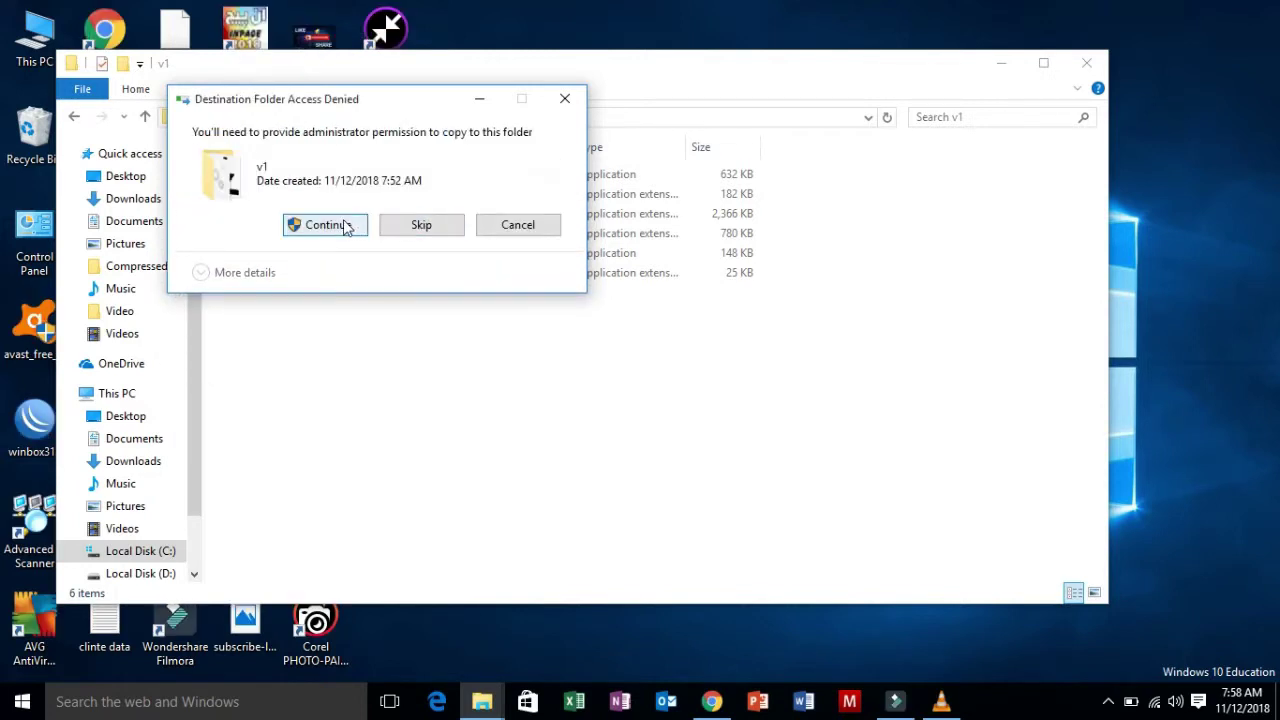
click(345, 229)
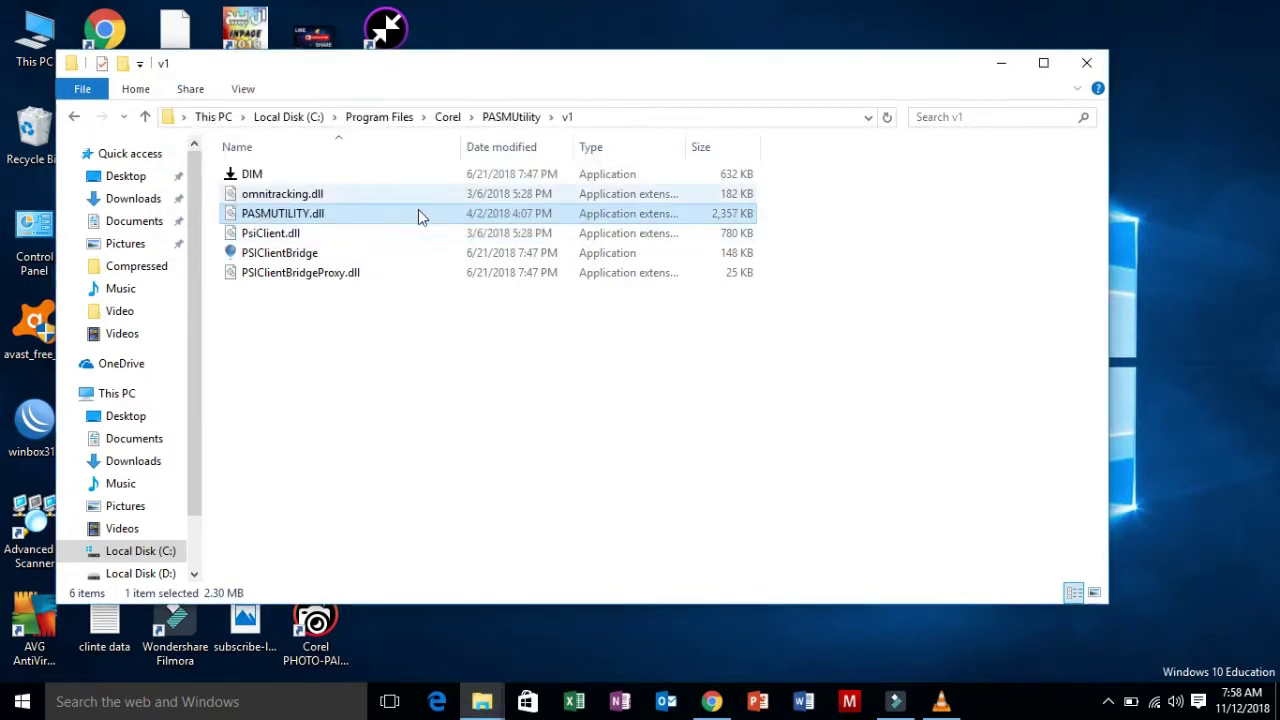
click(1088, 63)
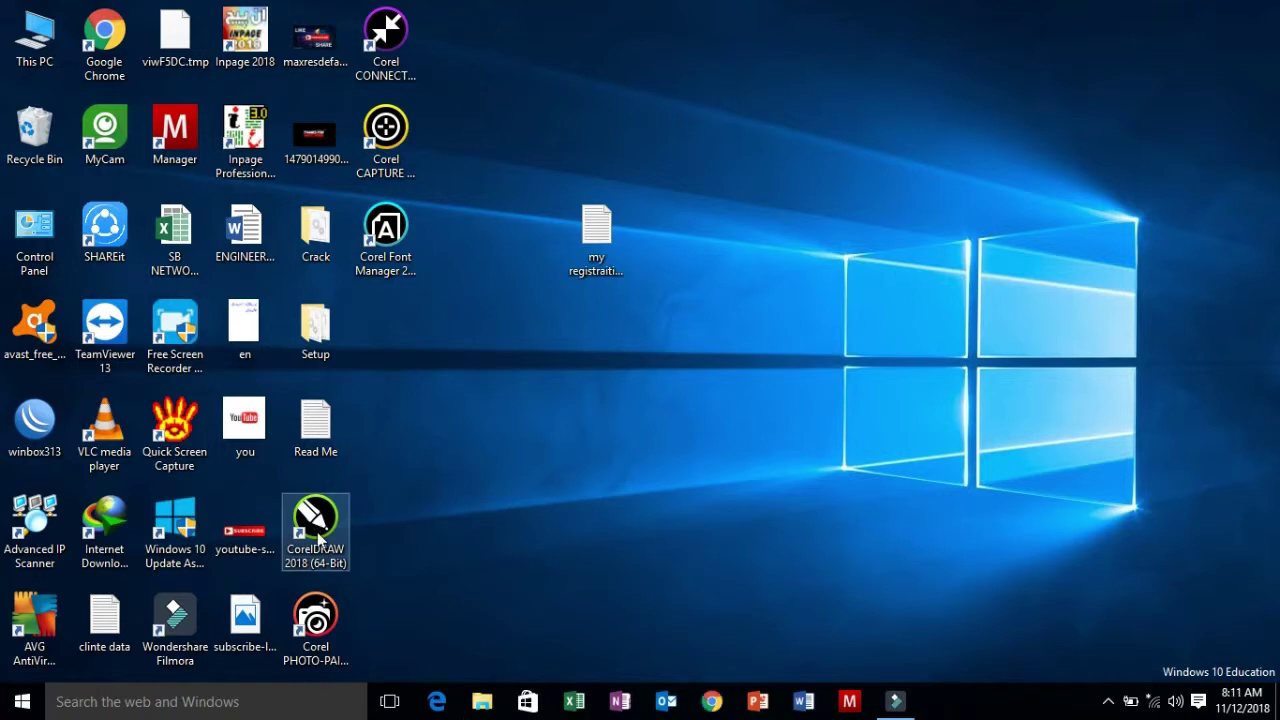
Launch CorelDRAW 2018 (64-Bit) from the Desktop and check its version and registration details, closing the About dialog when done.
double_click(318, 540)
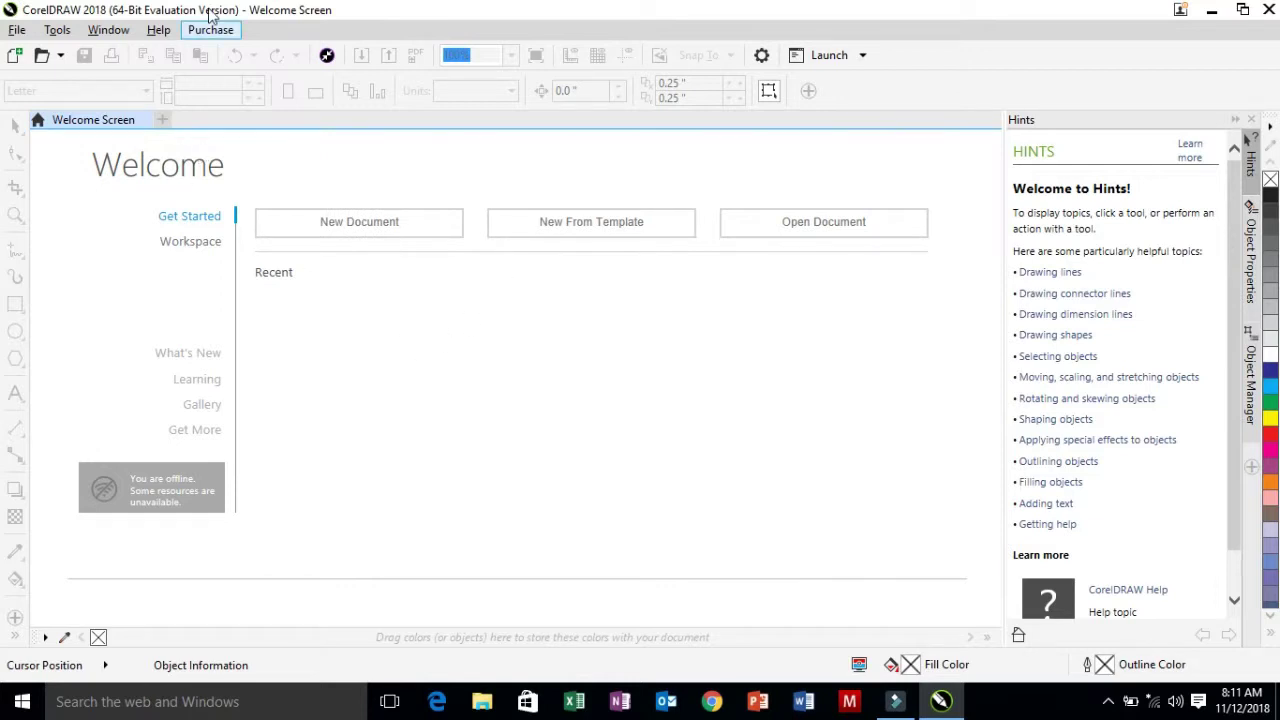
click(157, 32)
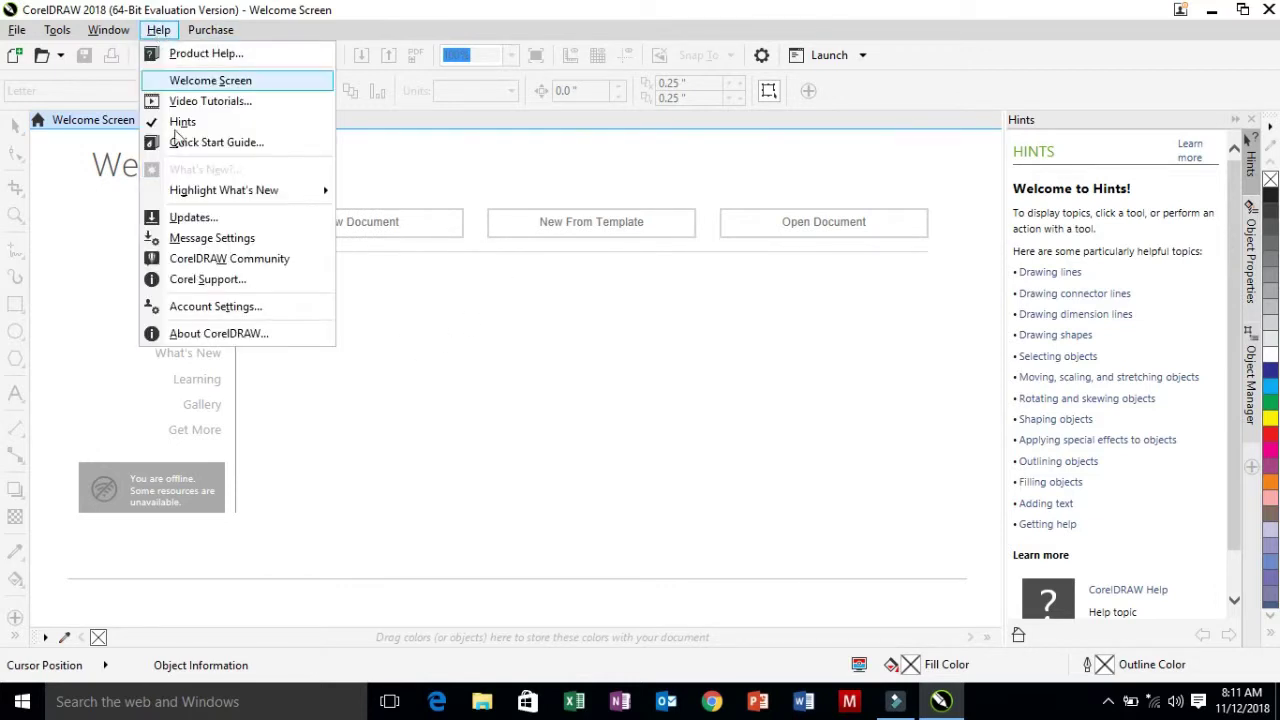
click(190, 336)
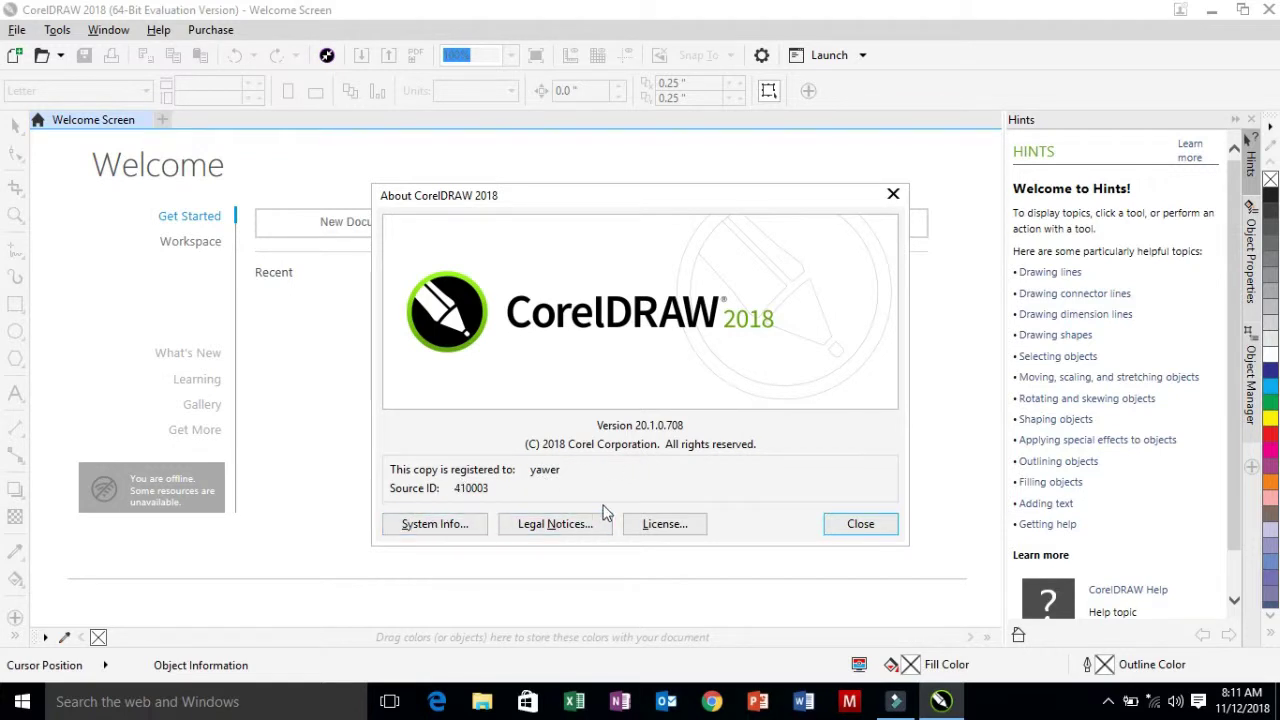
click(846, 530)
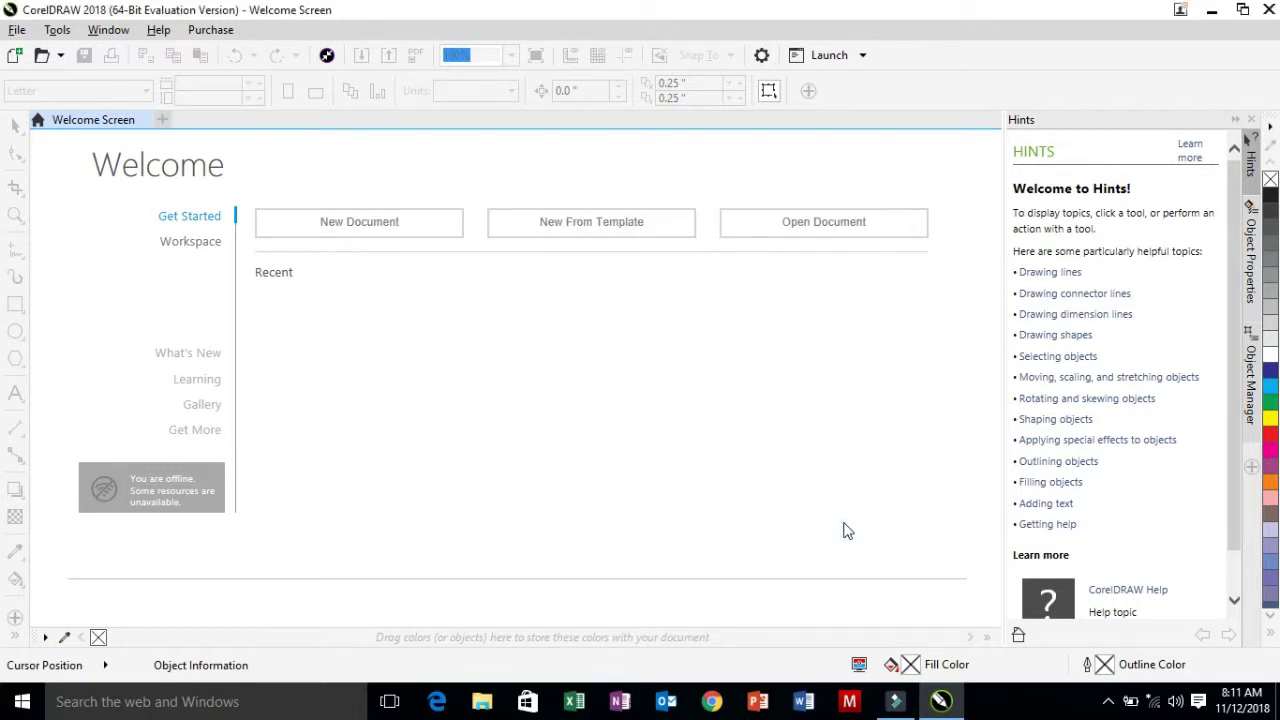